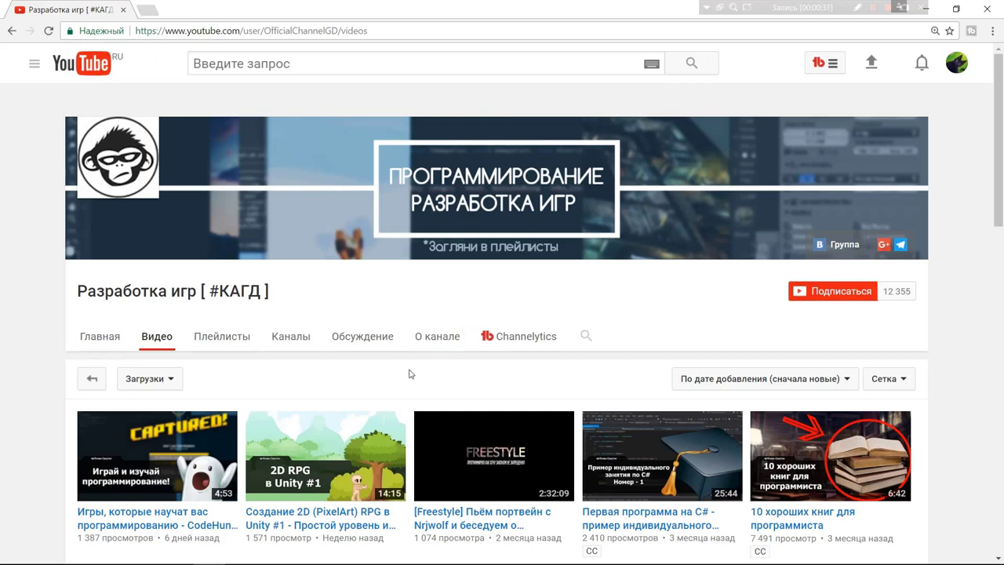
Scroll down the YouTube game-development channel's Videos tab before returning to Photoshop.
key("Tab")
scroll(977, 229, "down", 3)
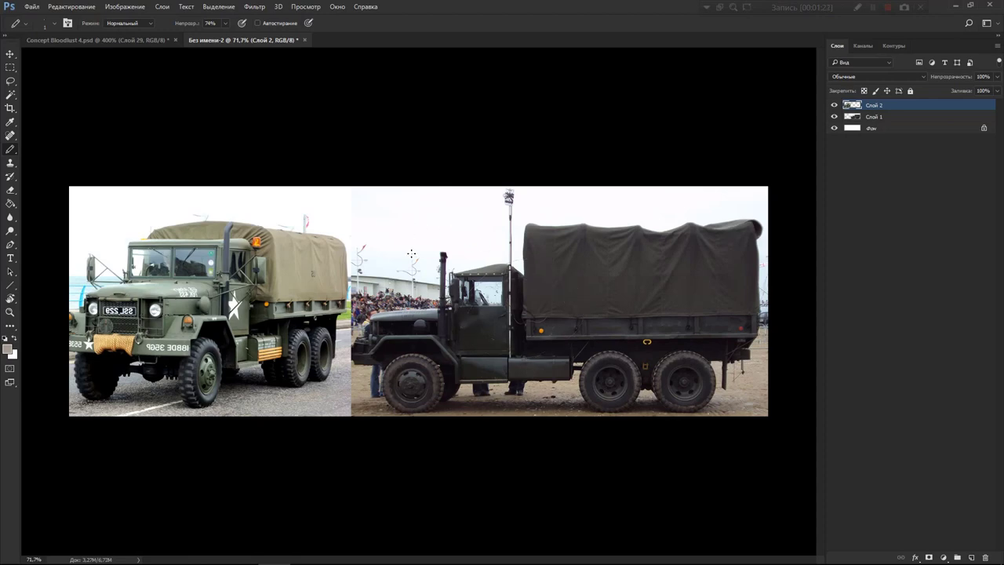
Sketch a rough truck outline over the reference photos, undo it, then select the whole image.
key("d")
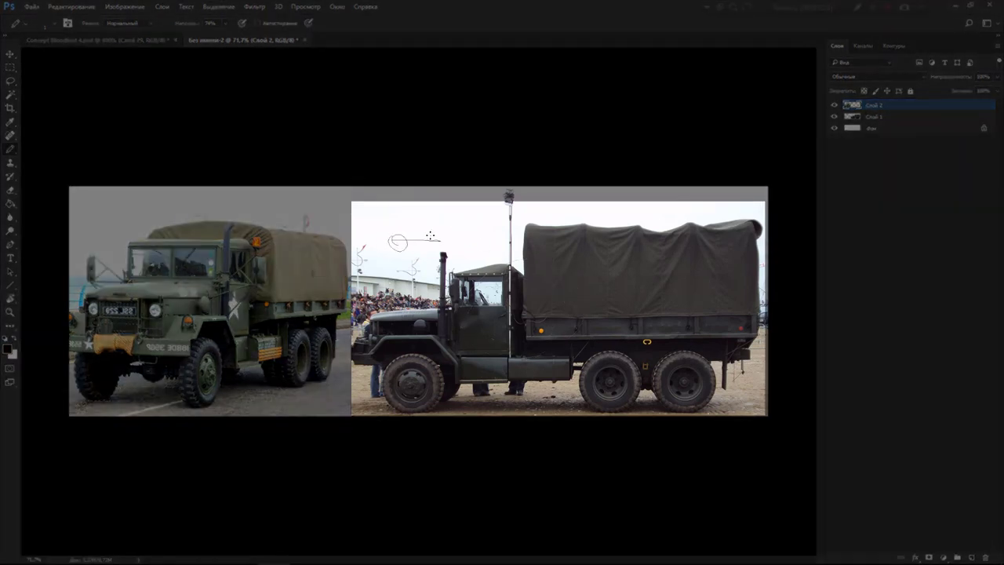
mouse_move(391, 237)
left_mouse_down()
mouse_move(428, 249)
mouse_move(392, 211)
mouse_move(441, 228)
left_mouse_up()
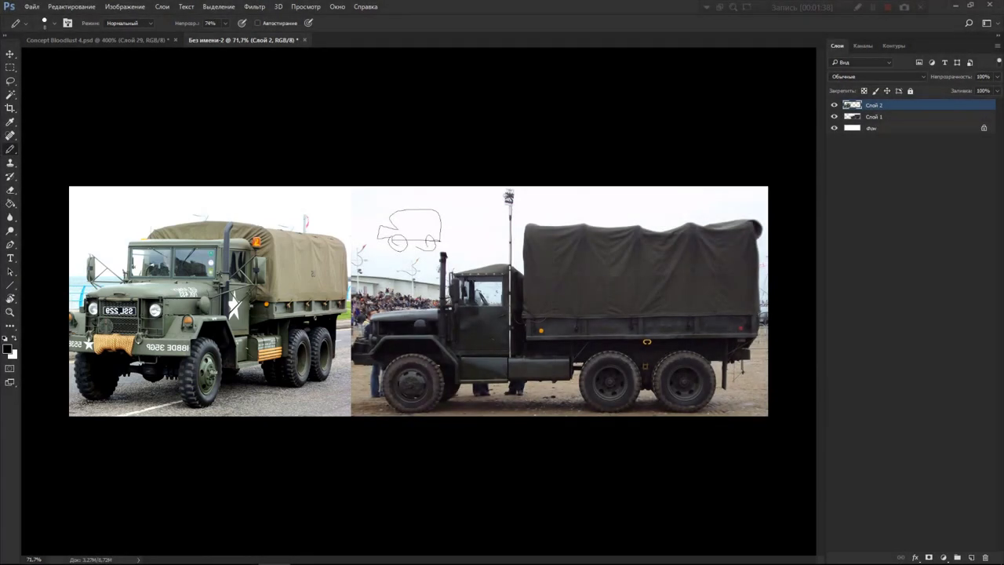
scroll(377, 299, "up", 2)
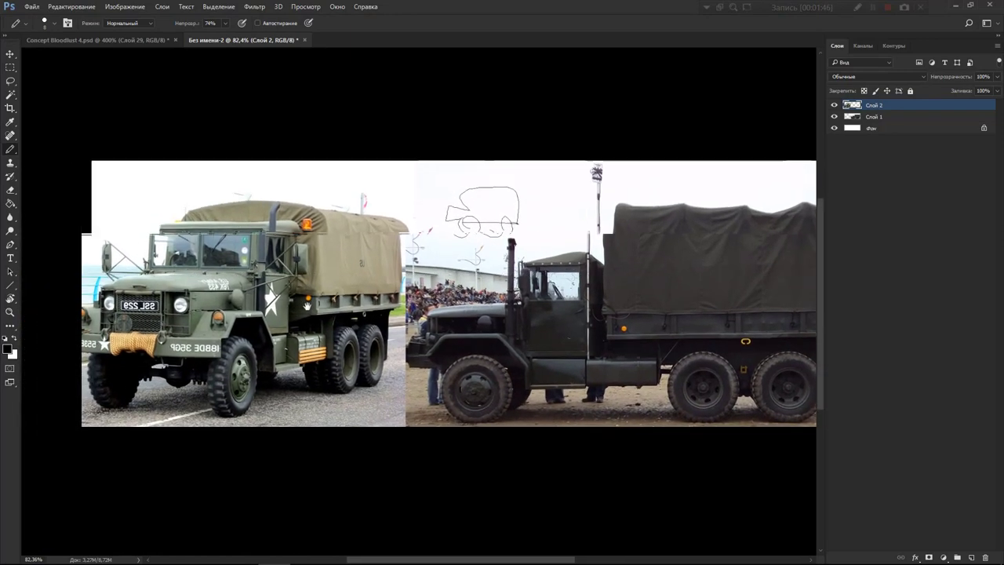
scroll(225, 318, "up", 3)
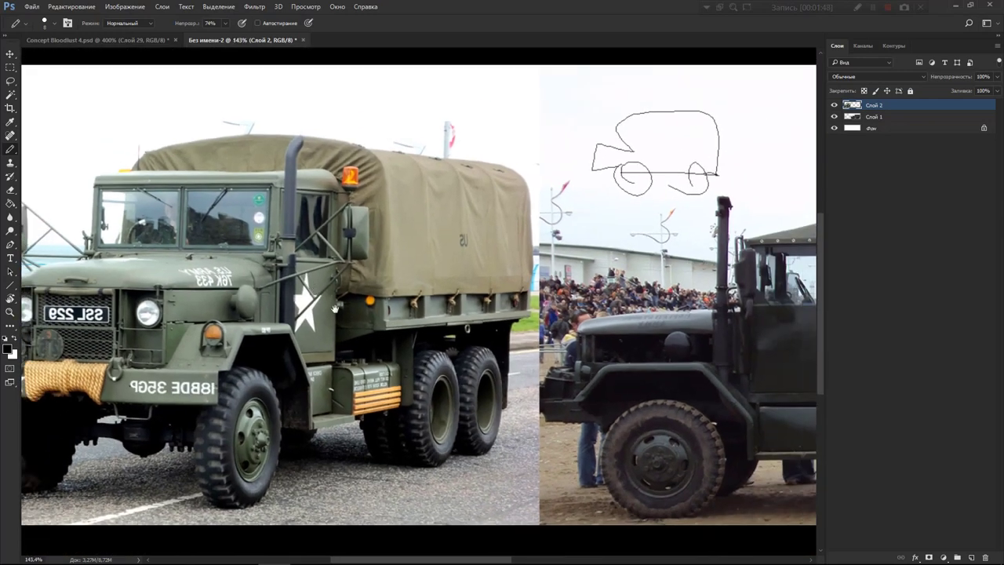
scroll(321, 298, "left", 1)
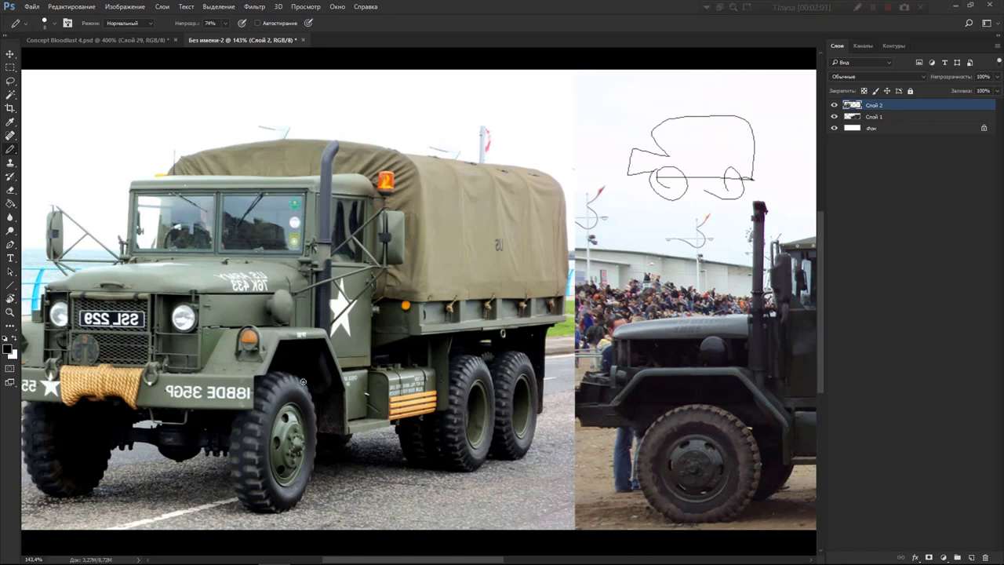
scroll(303, 382, "down", 5)
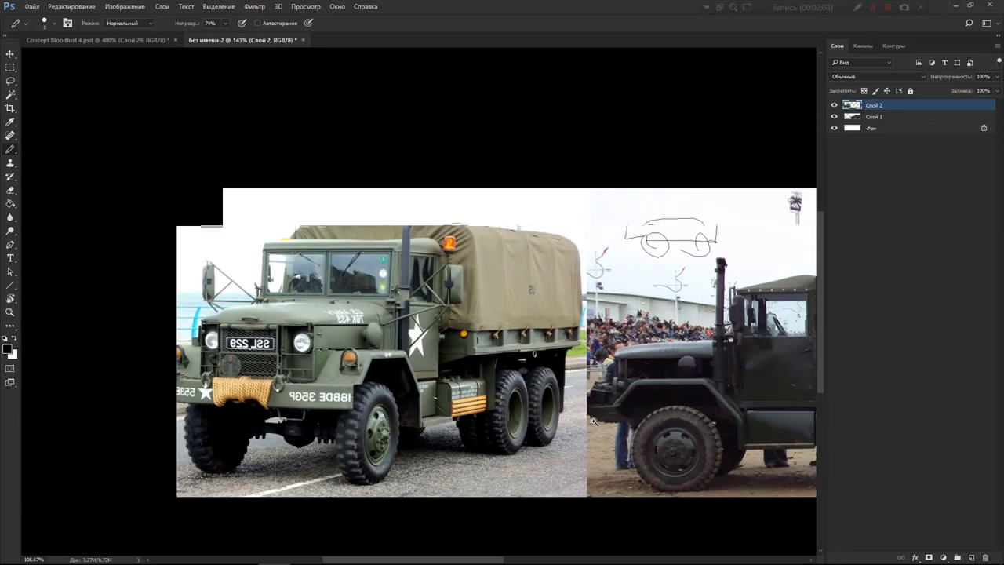
left_click_drag(730, 424, 626, 422)
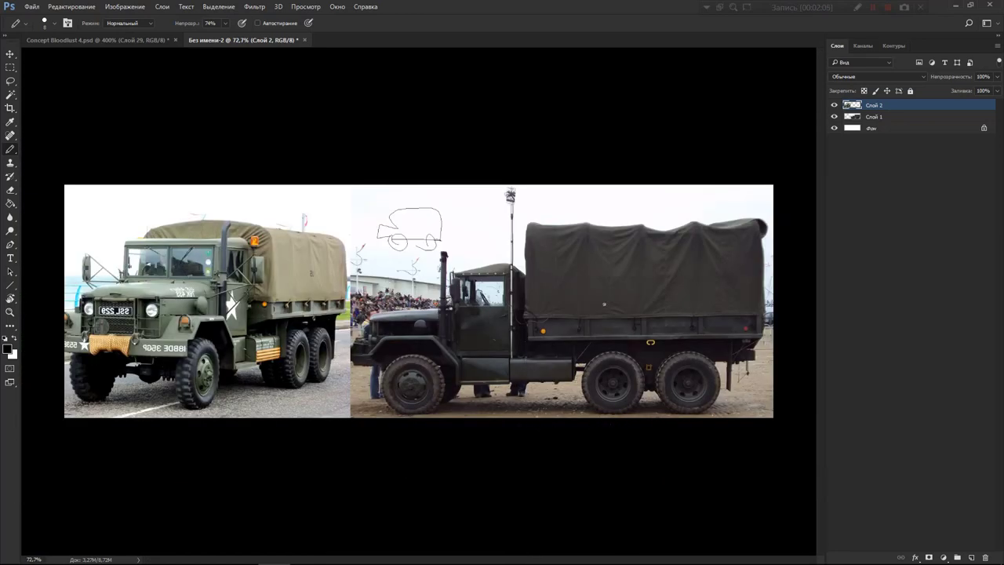
key("ctrl+alt+z")
key("ctrl+alt+z")
key("ctrl+alt+z")
key("ctrl+alt+z")
key("ctrl+a")
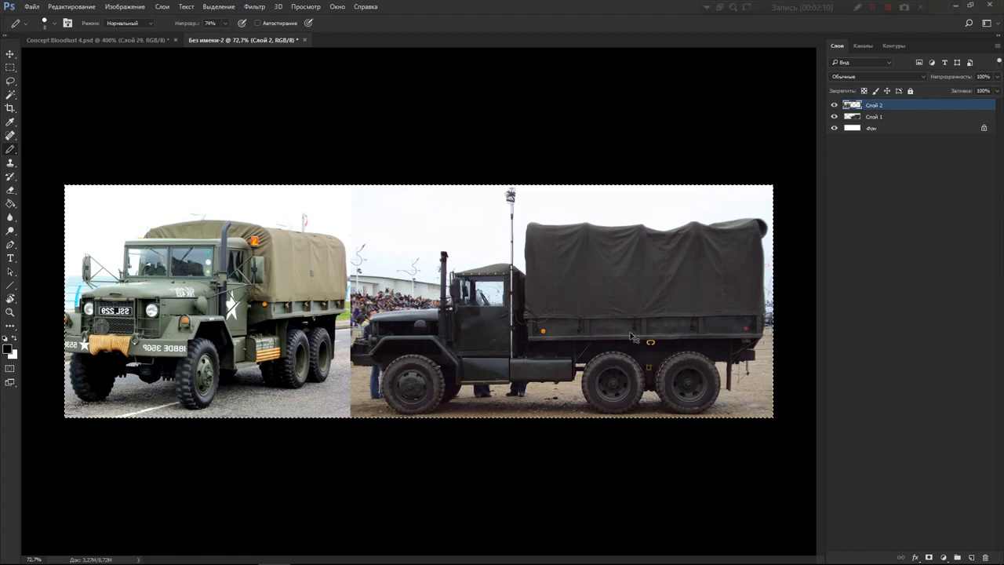
Paste both truck photos into Concept Bloodlust, shrink them to about half size, and nudge right.
key("ctrl+c")
key("ctrl+Tab")
key("ctrl+v")
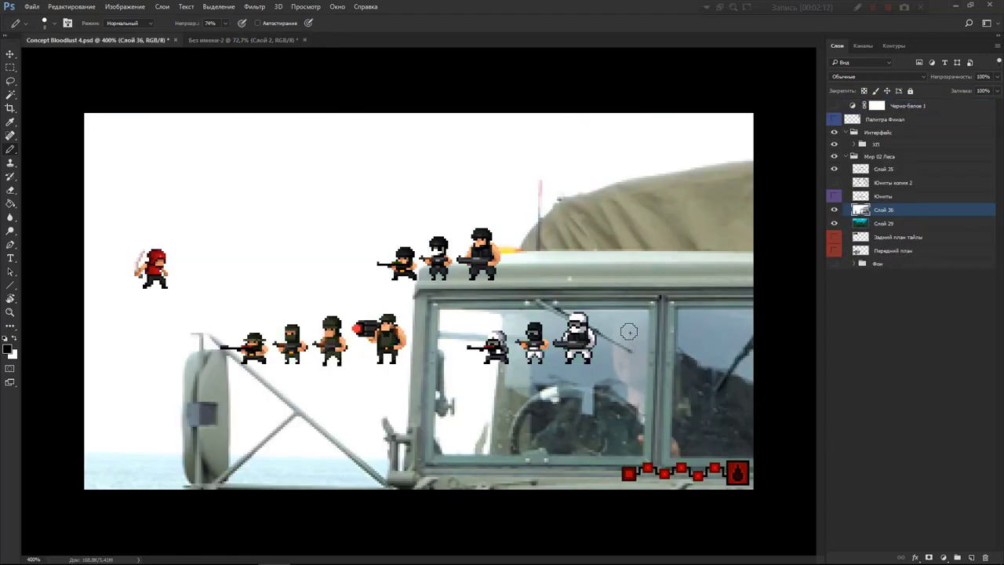
key("ctrl+t")
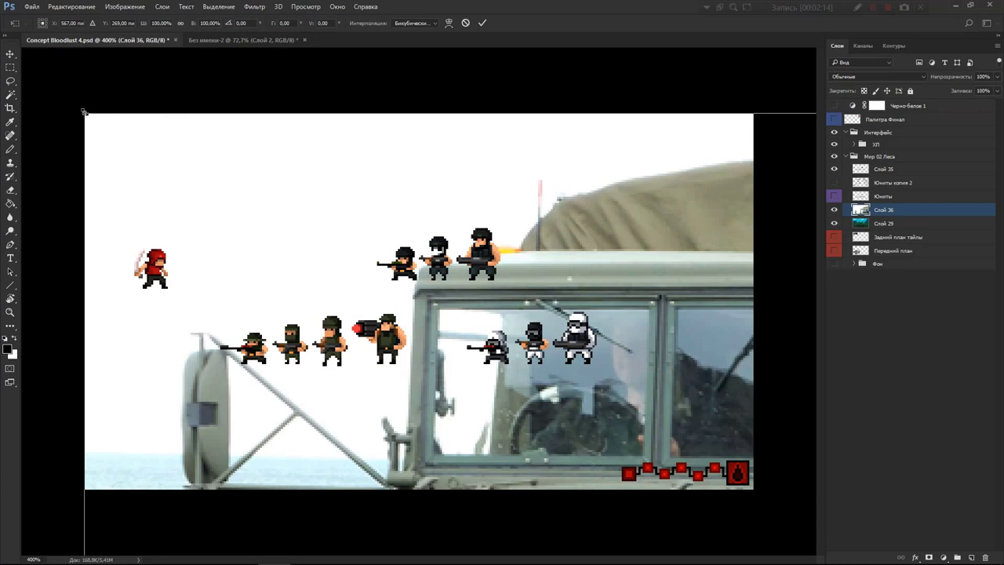
mouse_move(84, 113)
left_mouse_down()
mouse_move(317, 229)
mouse_move(626, 463)
mouse_move(319, 190)
left_mouse_up()
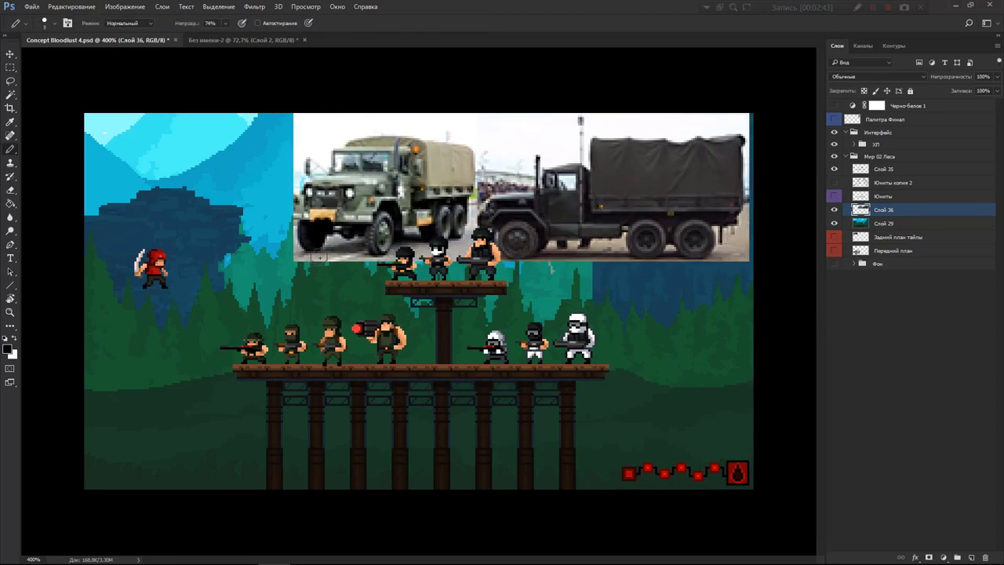
key("v")
key("Right")
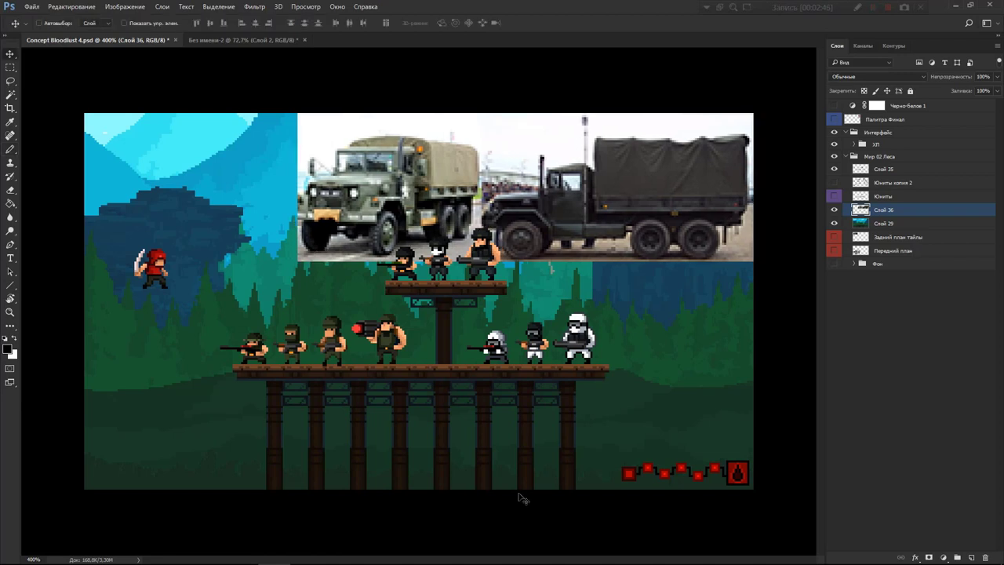
Colour-tag the truck photo layer red and the soldiers layer Слой 35 blue.
left_click(834, 169)
scroll(404, 247, "up", 1)
scroll(412, 246, "up", 2)
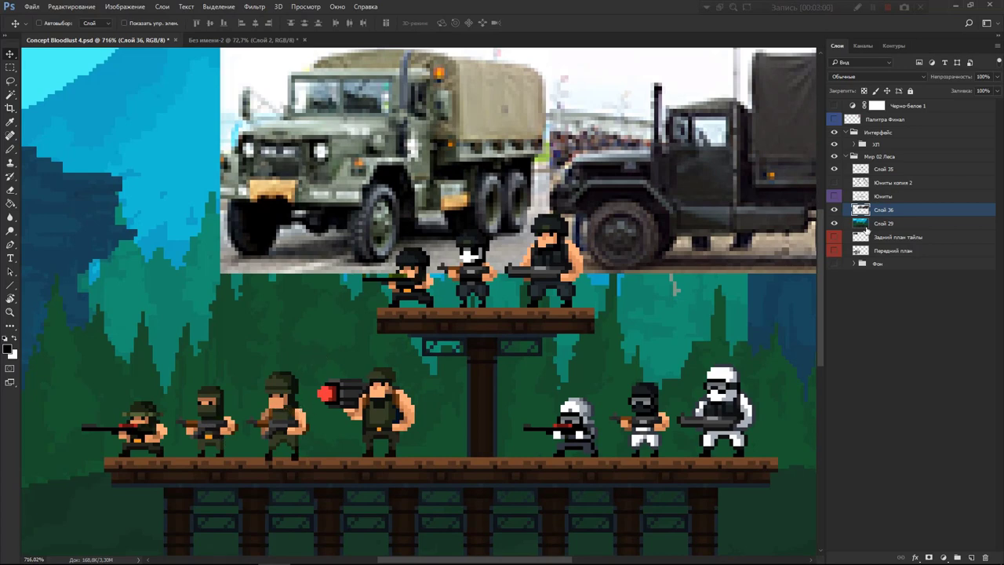
right_click(916, 205)
left_click(643, 533)
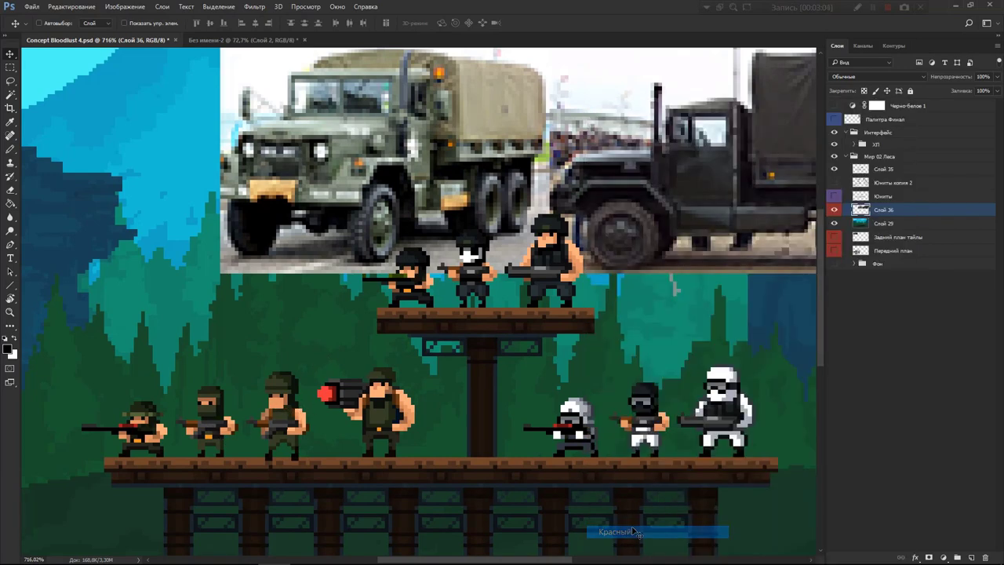
left_click(834, 210)
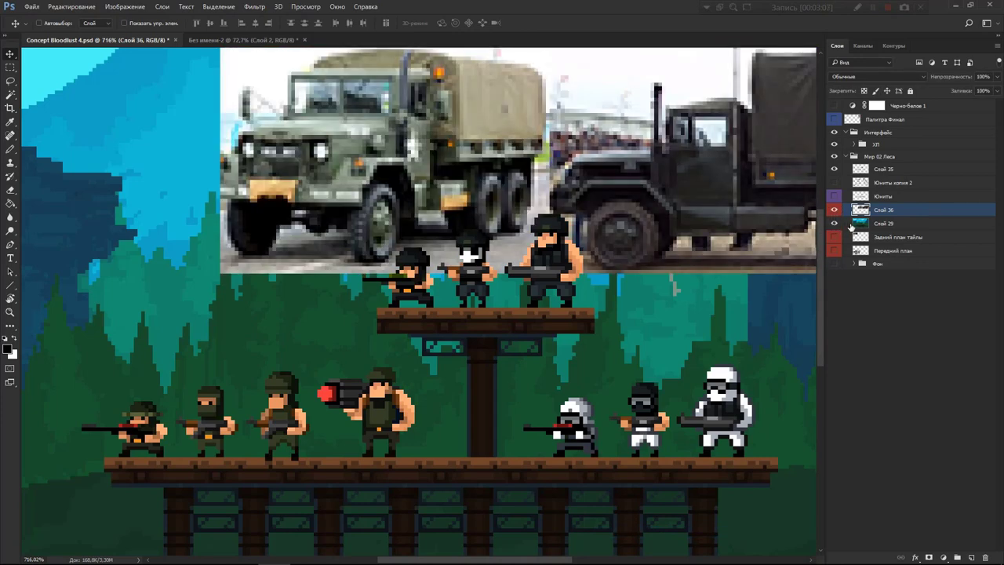
left_click(834, 168)
right_click(878, 171)
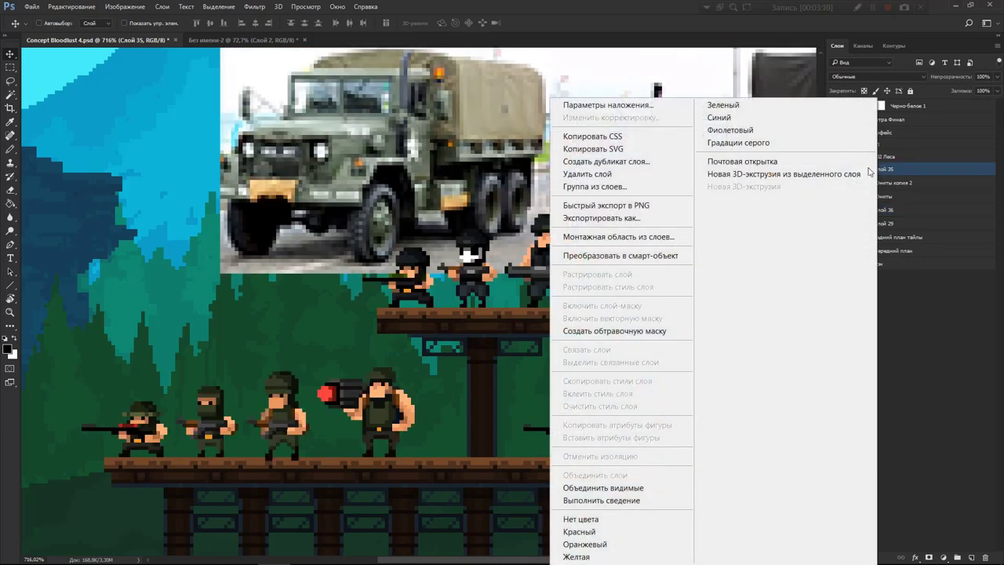
left_click(800, 118)
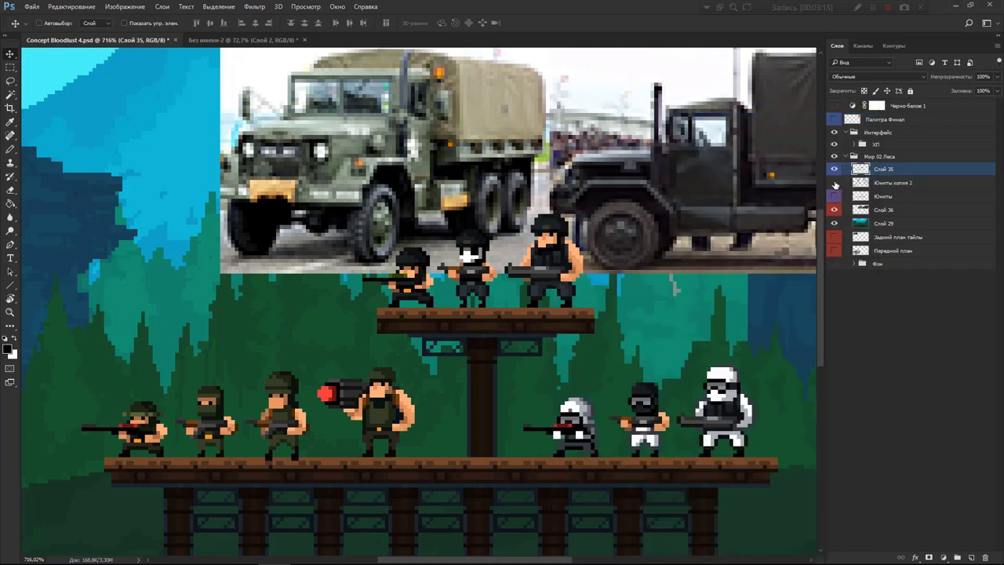
Copy the second soldier on the lower platform to its own layer and hide Слой 35.
key("m")
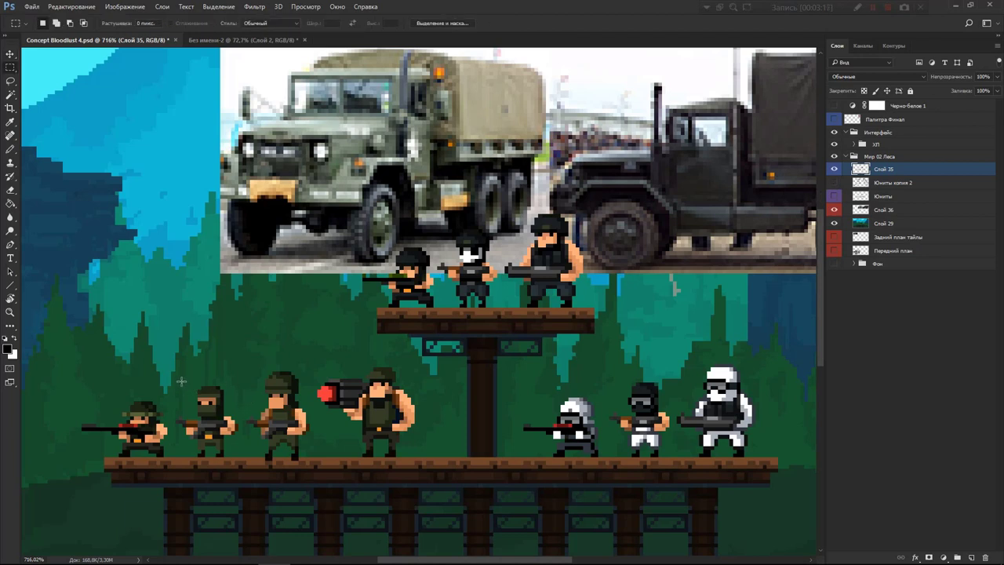
mouse_move(174, 375)
left_mouse_down()
mouse_move(239, 460)
mouse_move(220, 414)
left_mouse_up()
key("ctrl+z")
left_click(836, 170)
key("ctrl+j")
key("v")
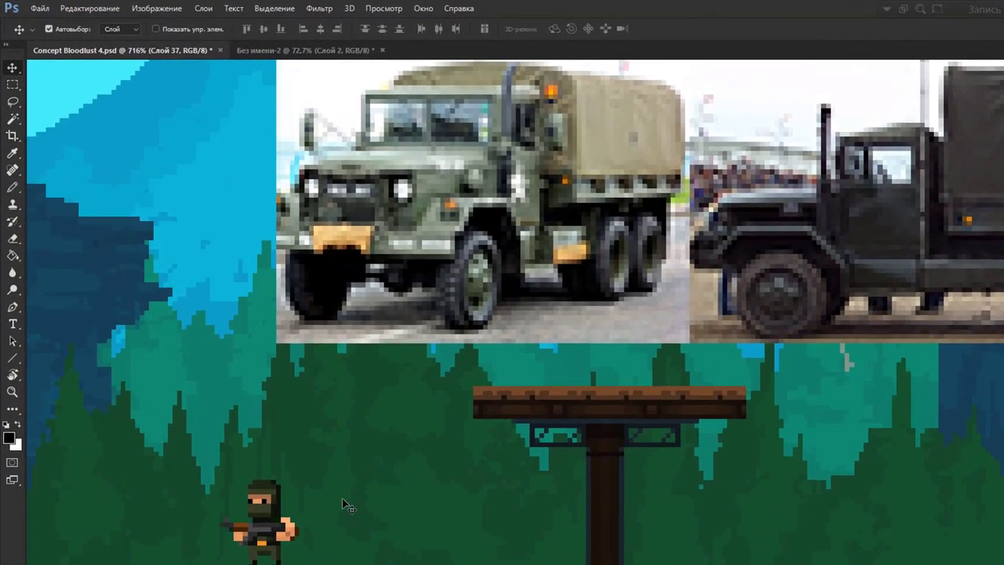
Add empty layer Слой 38 and set a hard round Pencil preset, undoing a test stroke.
key("ctrl+shift+n")
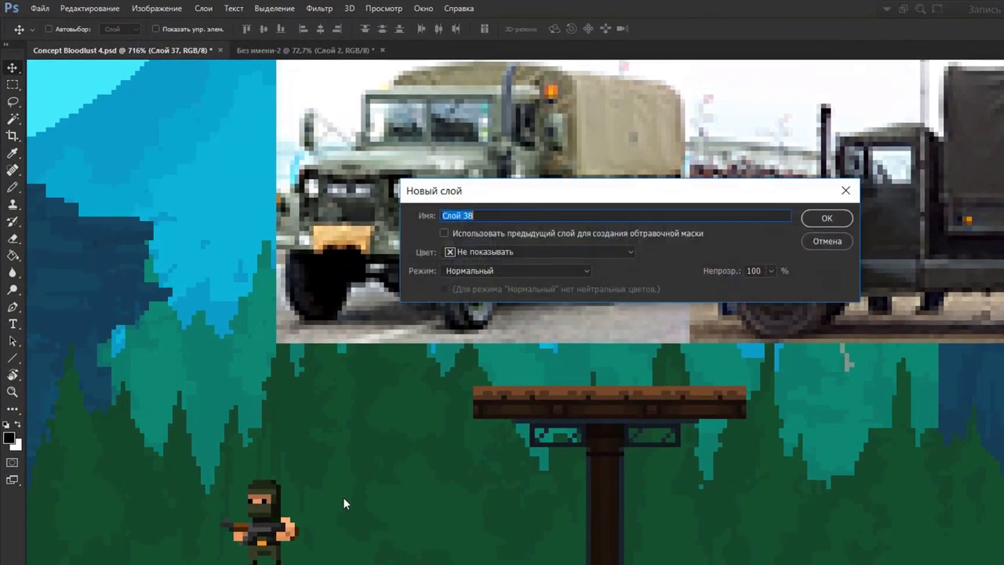
key("Return")
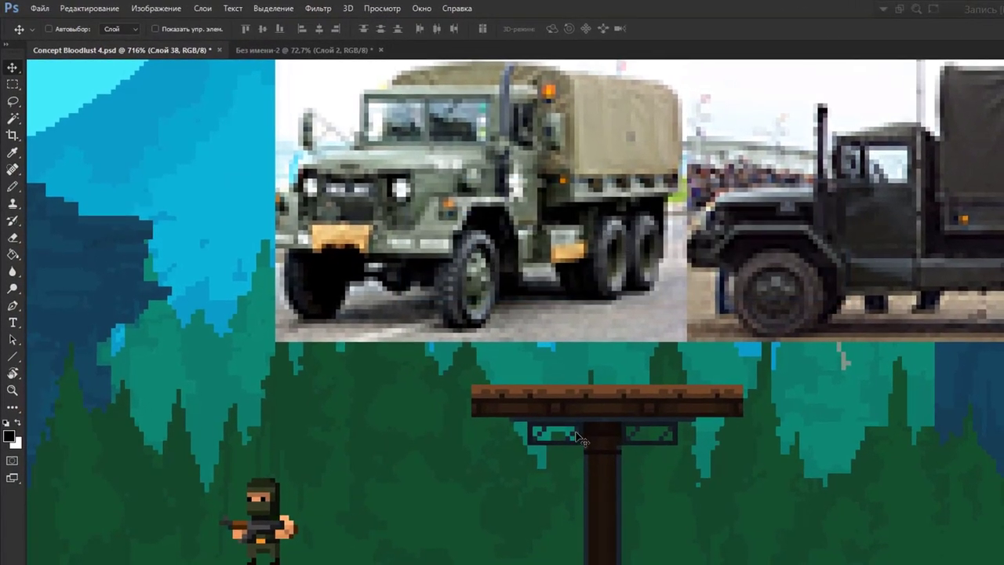
key("b")
right_click(460, 363)
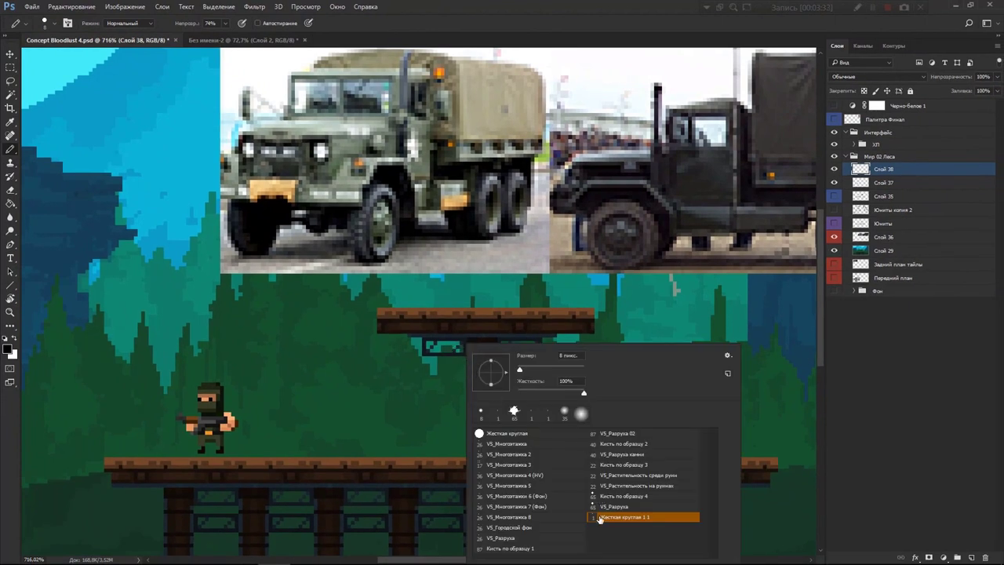
left_click(418, 399)
left_click_drag(418, 399, 385, 423)
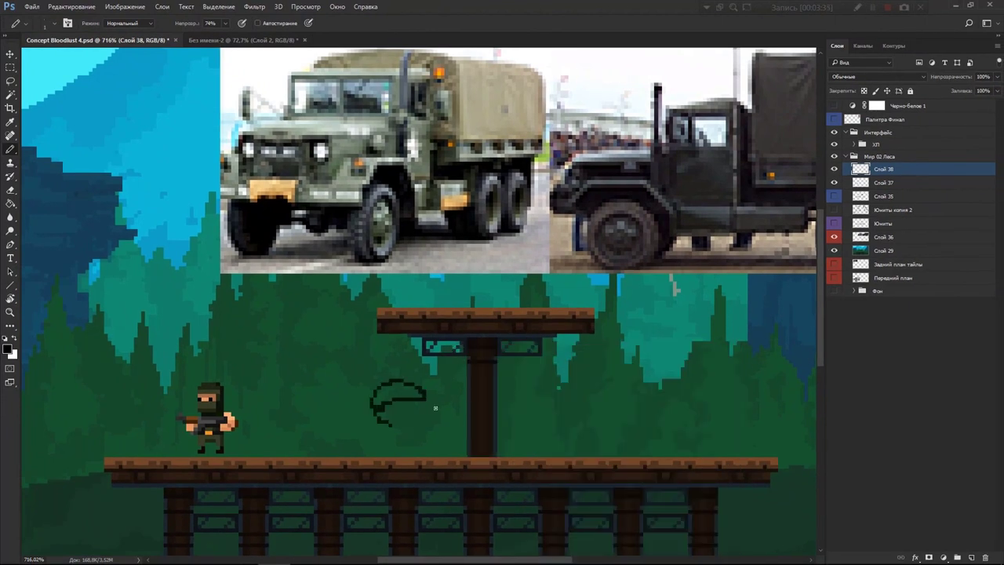
key("ctrl+z")
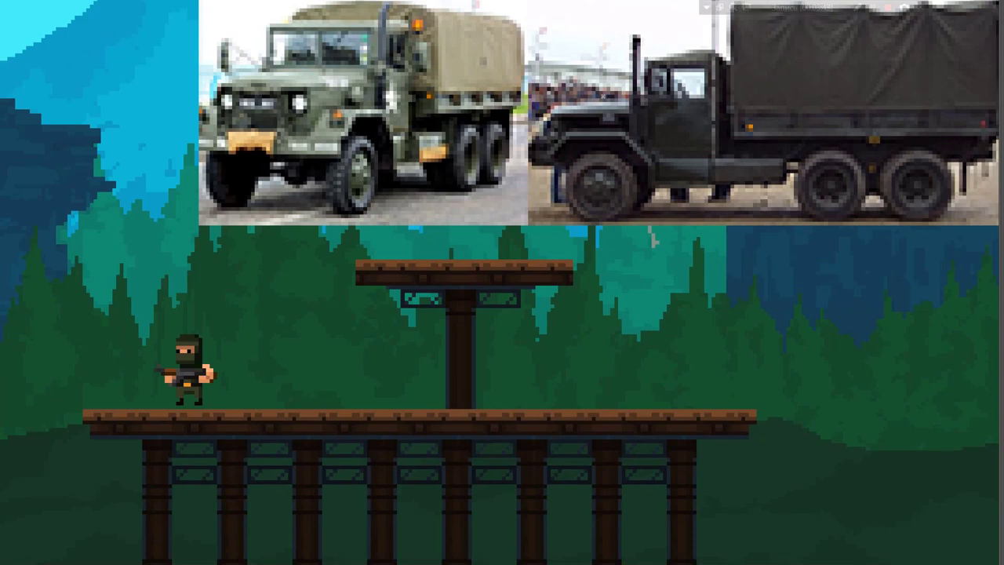
mouse_move(731, 308)
left_mouse_down()
mouse_move(729, 263)
mouse_move(741, 256)
mouse_move(749, 270)
left_mouse_up()
key("f")
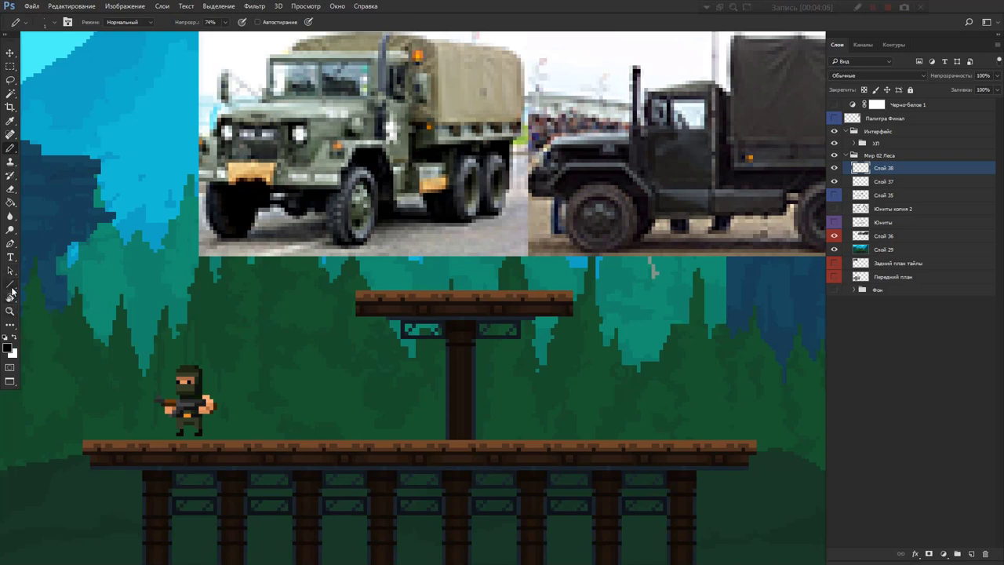
Draw a wheel-sized ellipse in Pixels mode on the platform and fill it solid black.
left_click(11, 287)
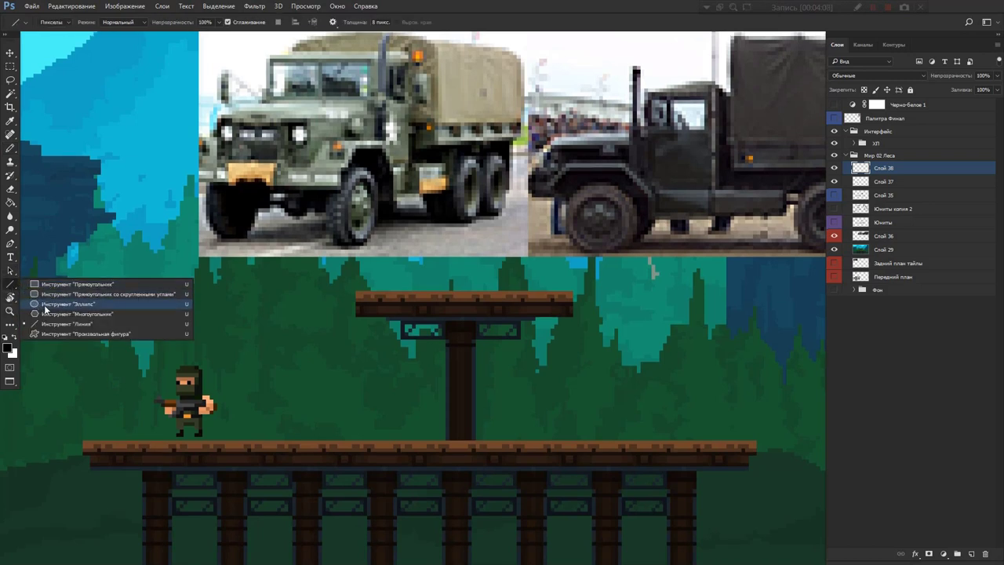
left_click(45, 306)
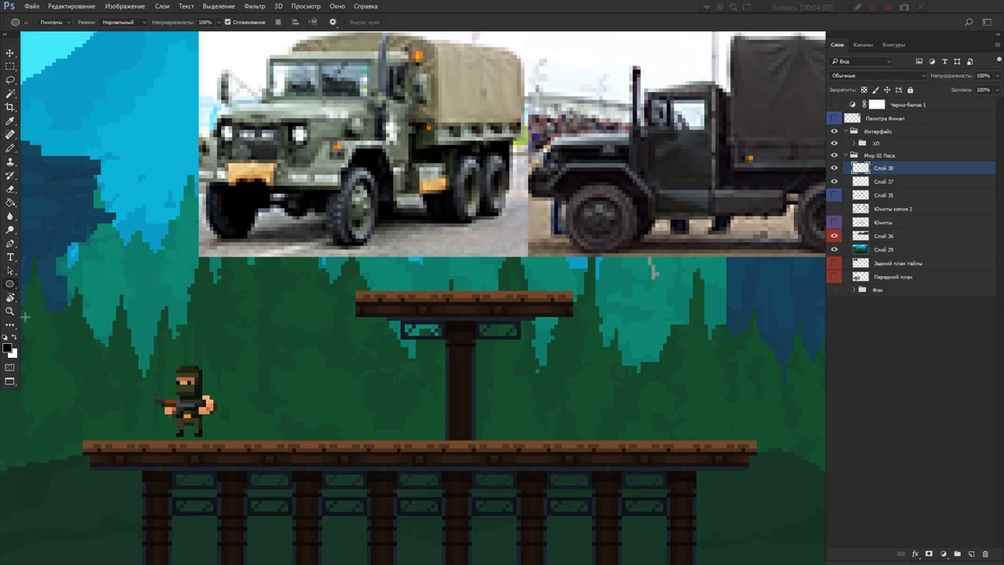
left_click(61, 23)
left_click(298, 375)
mouse_move(293, 390)
left_mouse_down()
mouse_move(214, 313)
mouse_move(375, 317)
left_mouse_up()
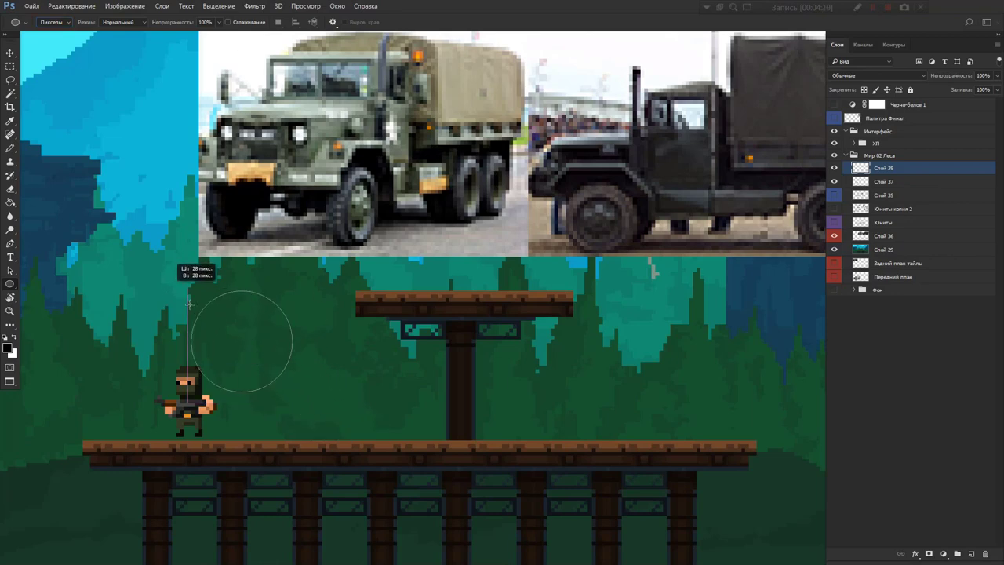
scroll(432, 455, "down", 3)
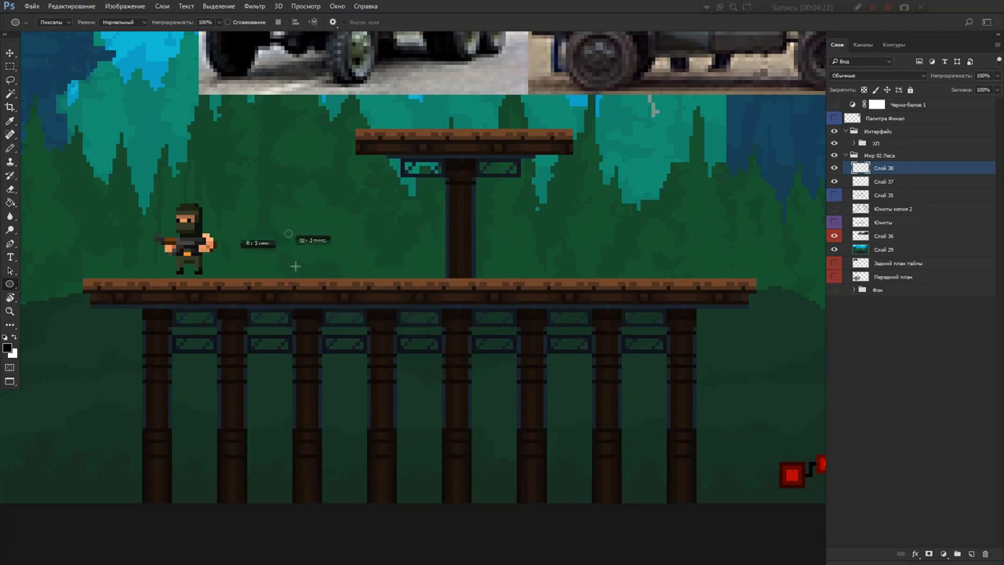
mouse_move(375, 317)
left_mouse_down()
mouse_move(414, 343)
mouse_move(334, 312)
mouse_move(325, 273)
mouse_move(306, 300)
left_mouse_up()
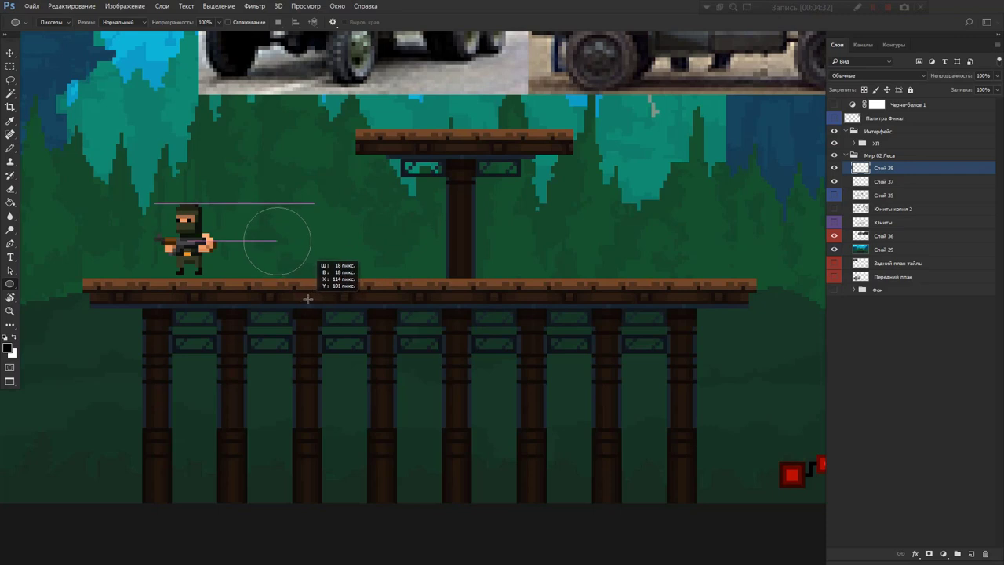
mouse_move(305, 299)
left_mouse_down()
mouse_move(366, 342)
mouse_move(294, 273)
mouse_move(320, 290)
left_mouse_up()
key("alt+BackSpace")
scroll(265, 247, "up", 2)
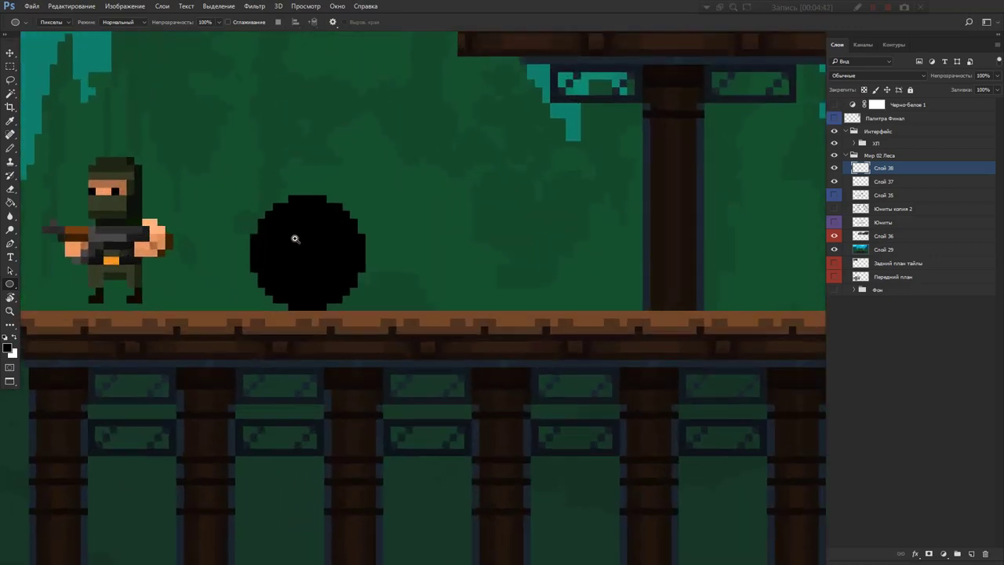
scroll(294, 249, "up", 1)
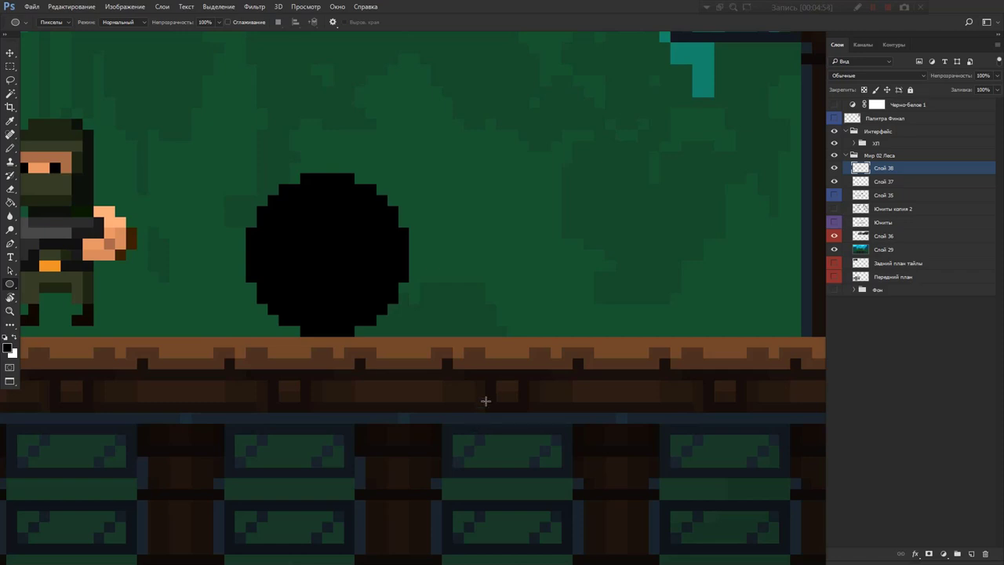
Draw a rectangular marquee around the black wheel circle.
key("b")
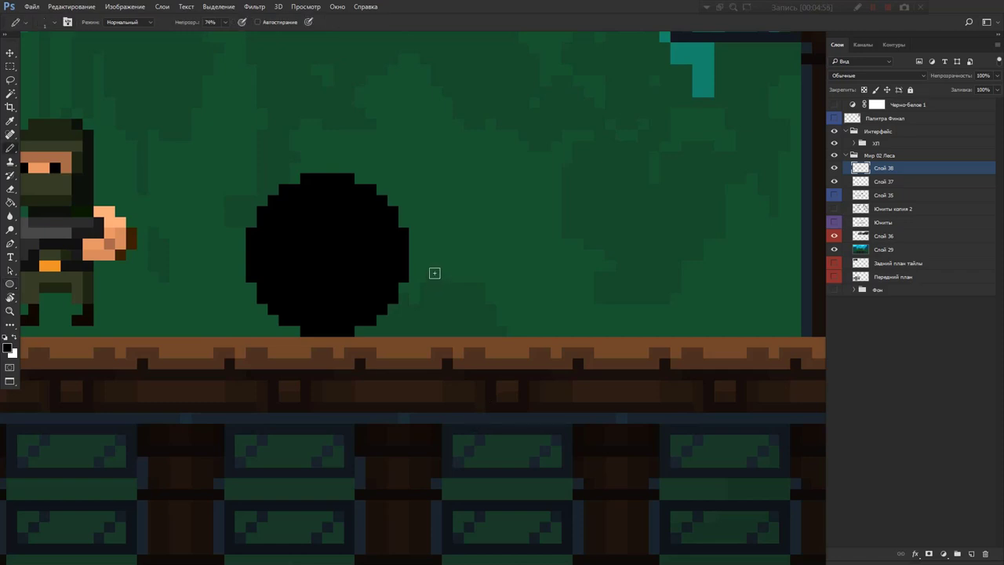
scroll(439, 310, "down", 1)
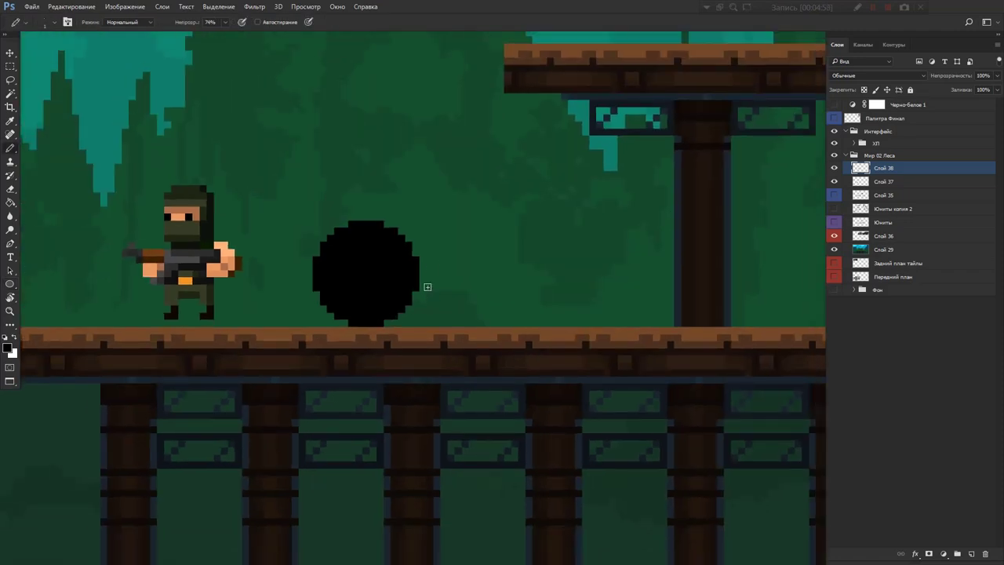
key("m")
left_click_drag(441, 199, 285, 369)
Duplicate the black circle into a row of three wheels, with spare copies below the platform.
scroll(345, 353, "down", 2)
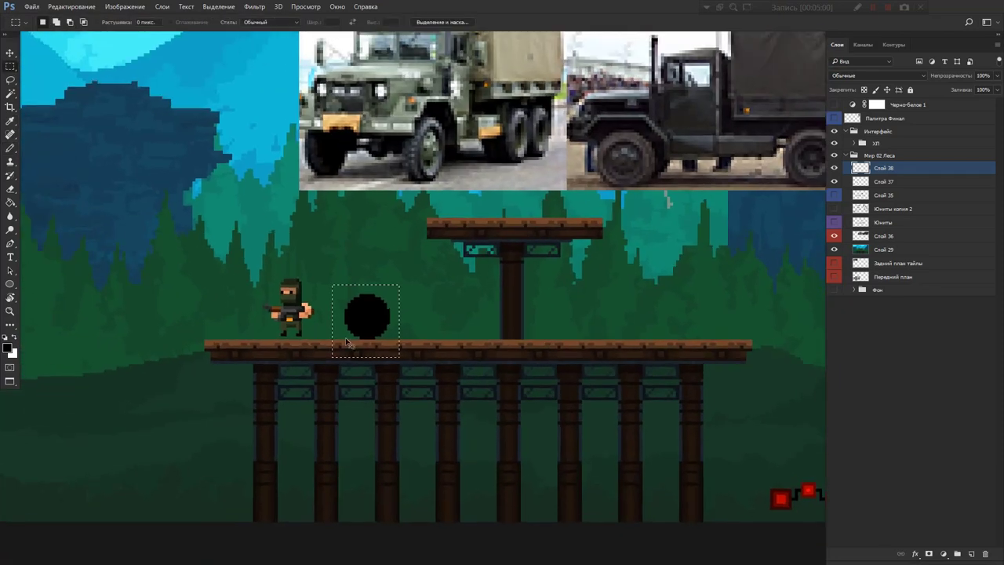
mouse_move(369, 316)
left_mouse_down()
mouse_move(204, 460)
mouse_move(111, 457)
left_mouse_up()
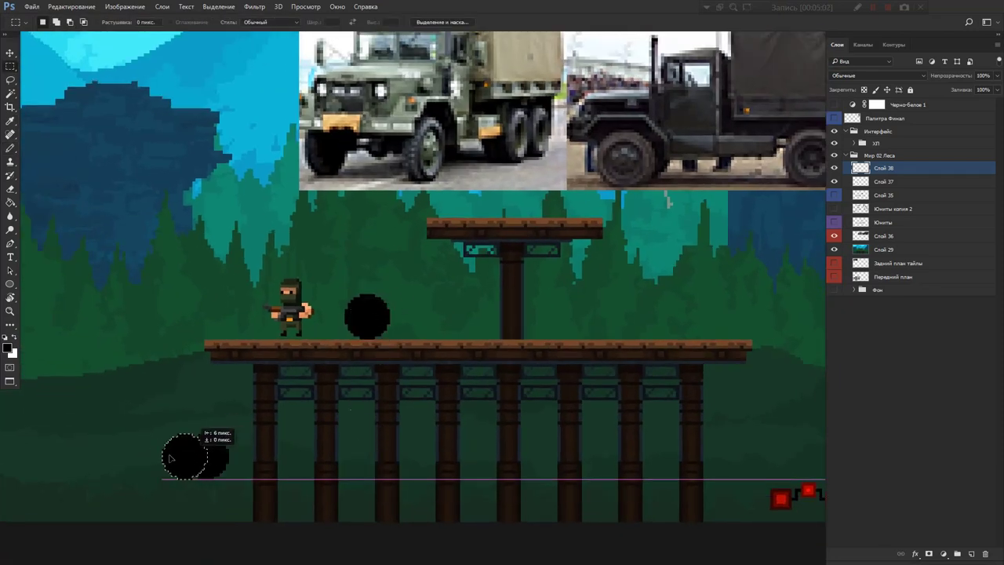
key("ctrl+d")
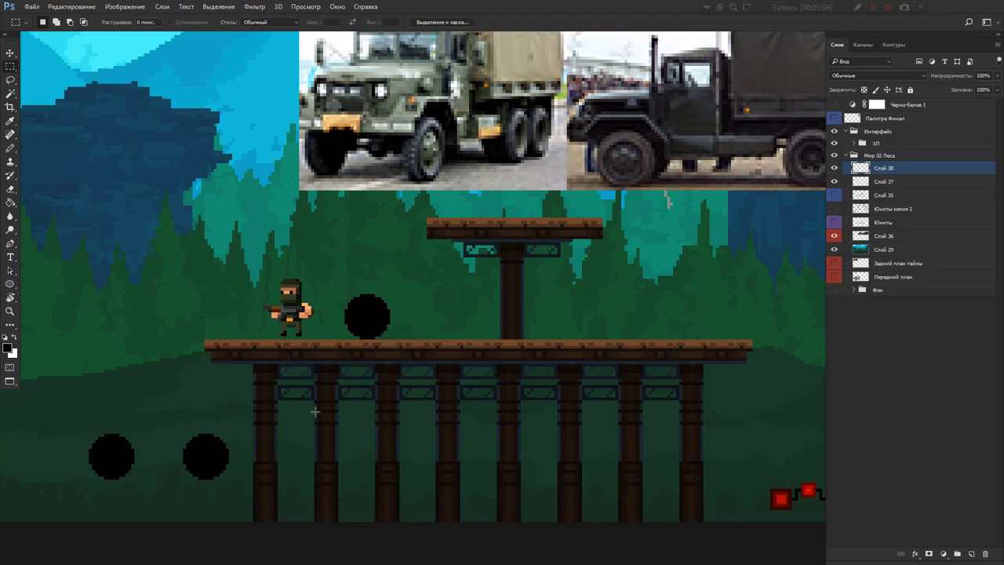
scroll(372, 274, "up", 2)
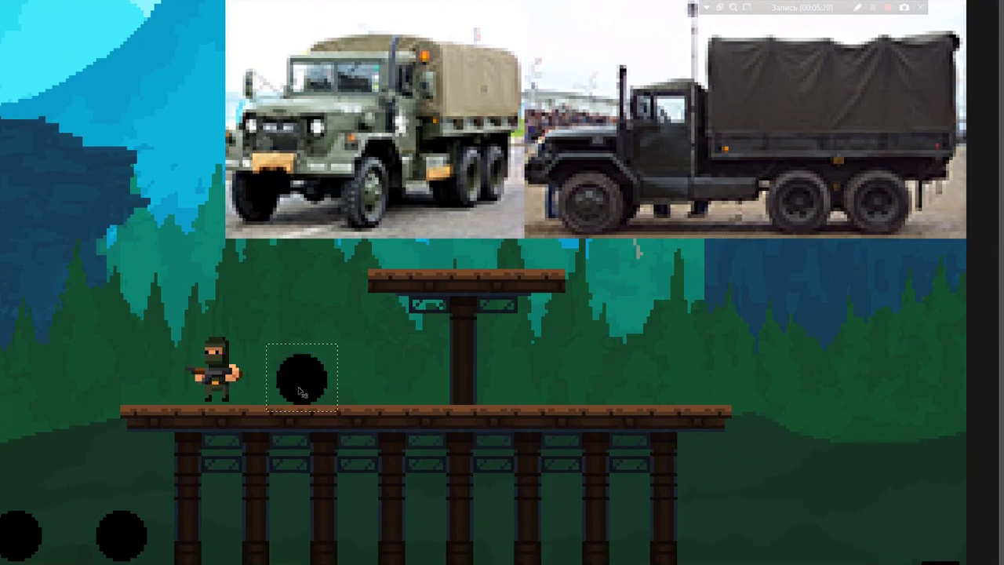
left_click_drag(306, 384, 486, 389)
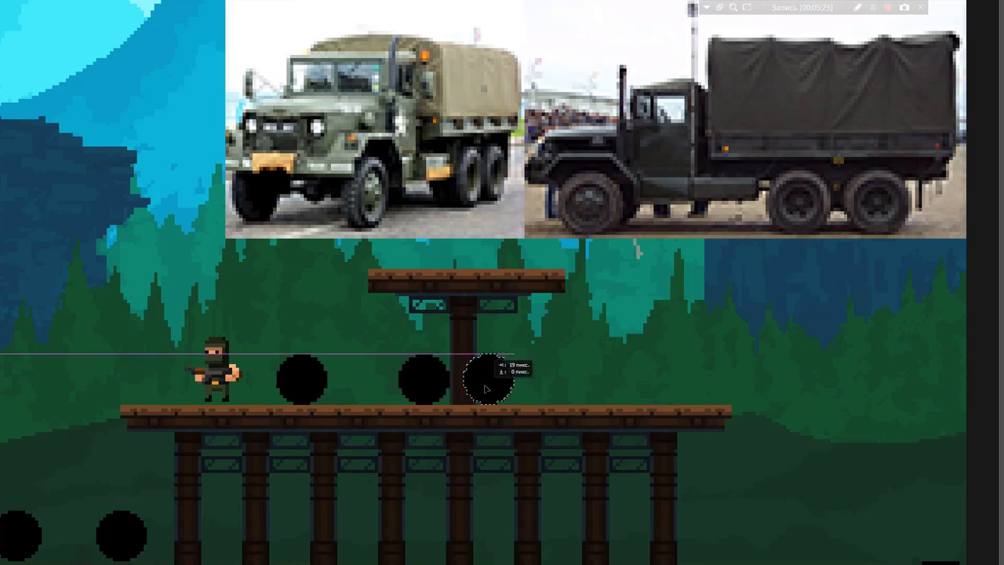
key("Right")
key("ctrl+d")
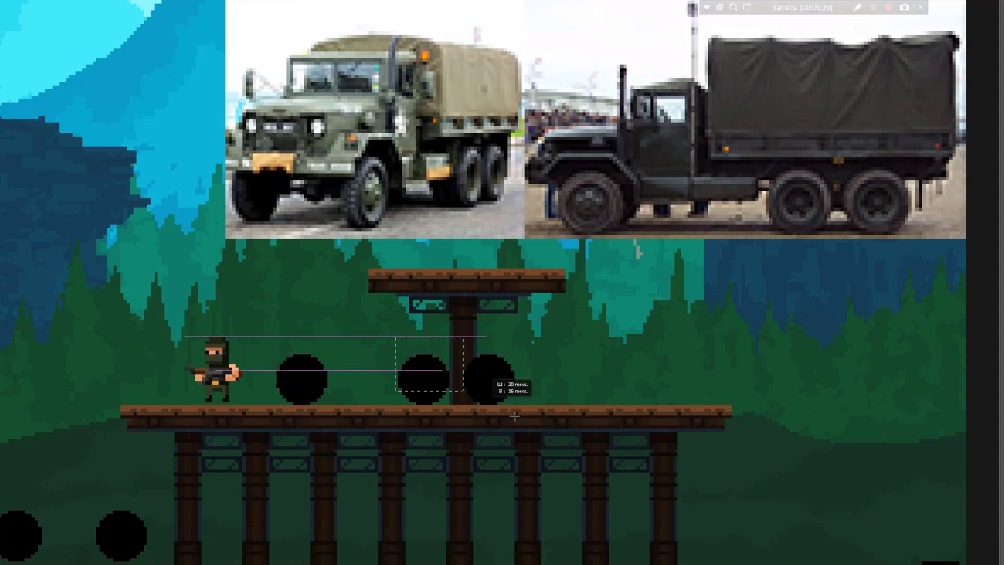
left_click_drag(408, 339, 540, 408)
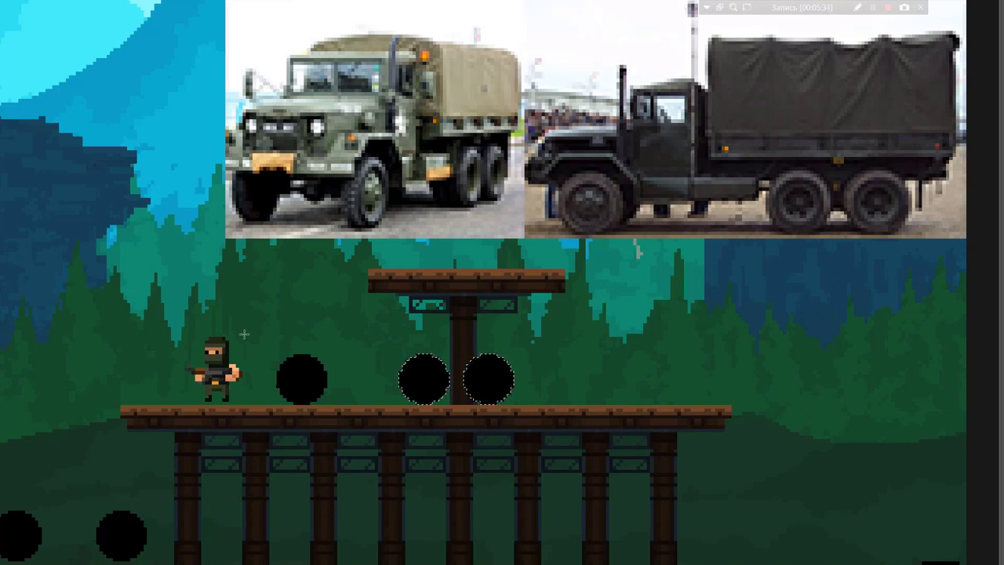
key("ctrl+d")
Hide the side panels and trace the truck's cab, hood and canopy frame over the wheels.
key("F7")
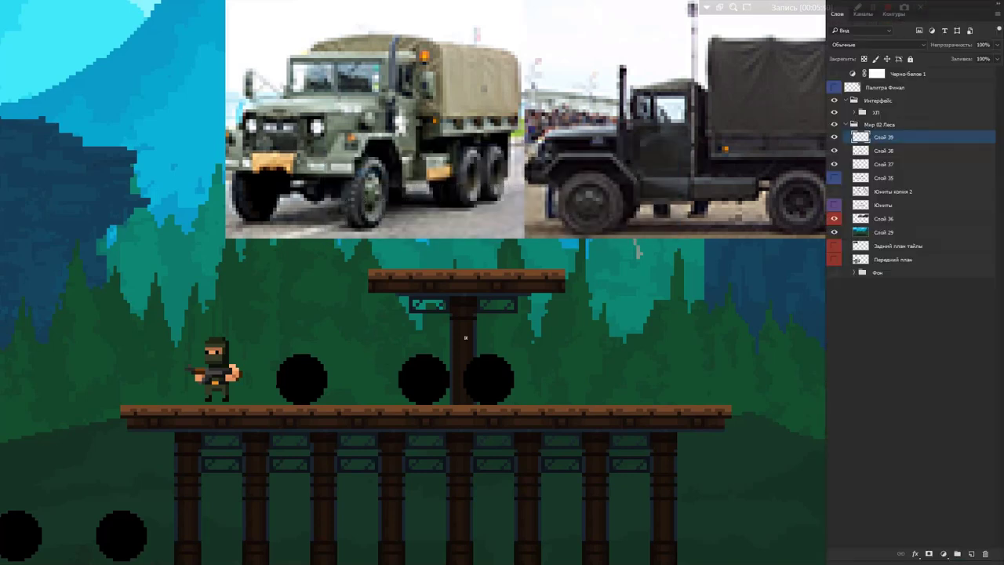
key("F7")
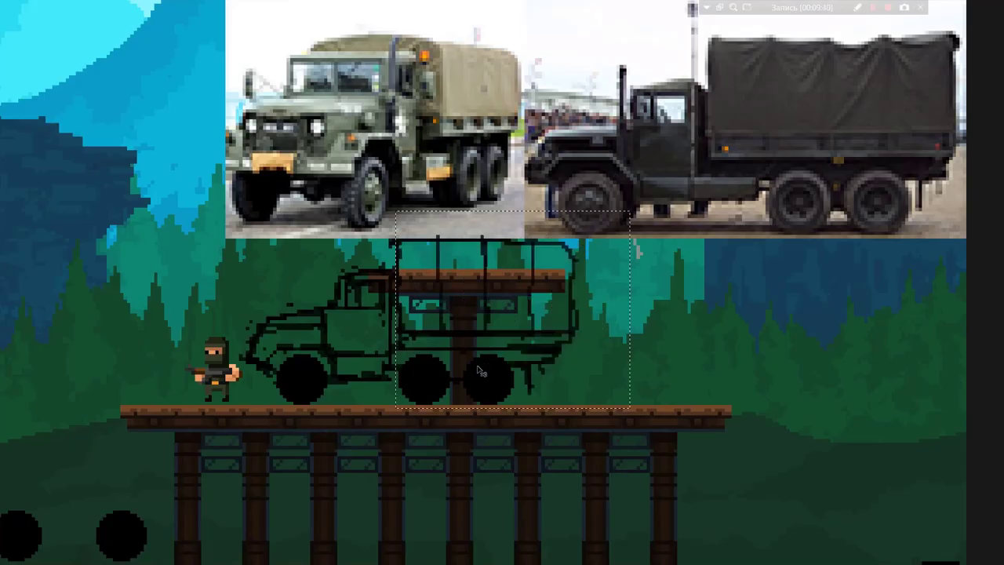
Merge the outline into the wheels layer and place a truck copy in the upper-left sky.
key("F7")
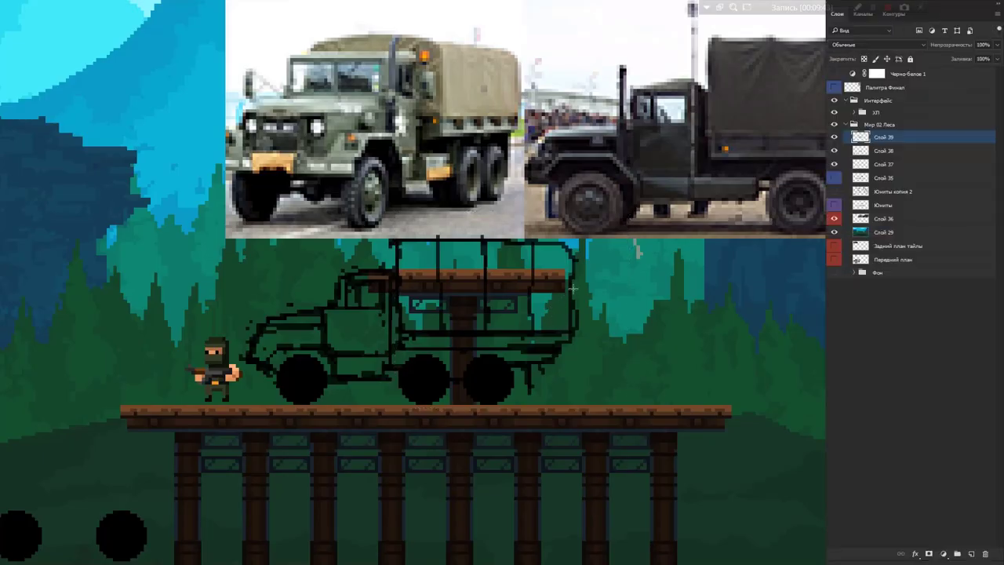
left_click(834, 139)
key("ctrl+e")
left_click(835, 139)
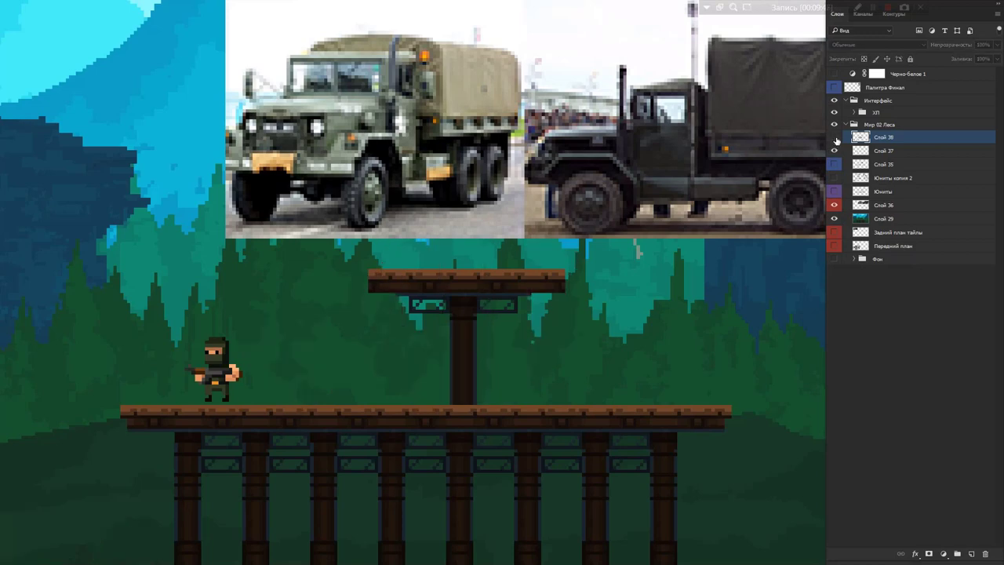
left_click_drag(636, 201, 239, 430)
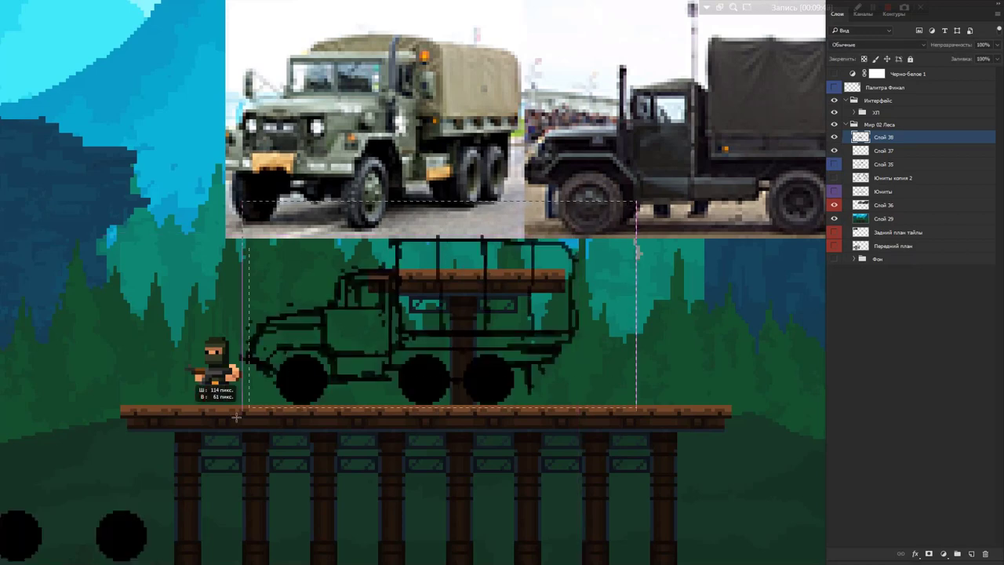
left_click_drag(316, 323, 669, 323)
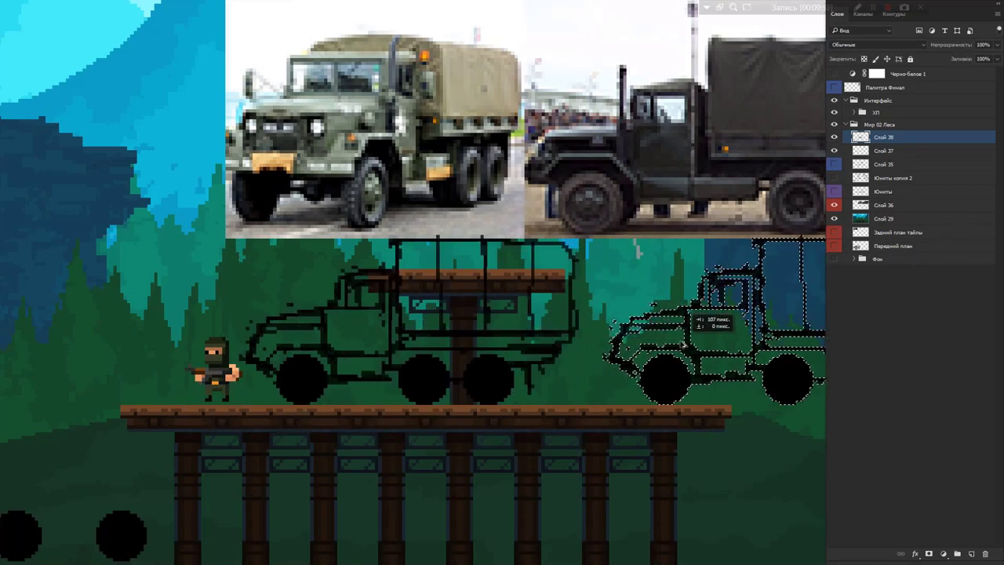
key("Tab")
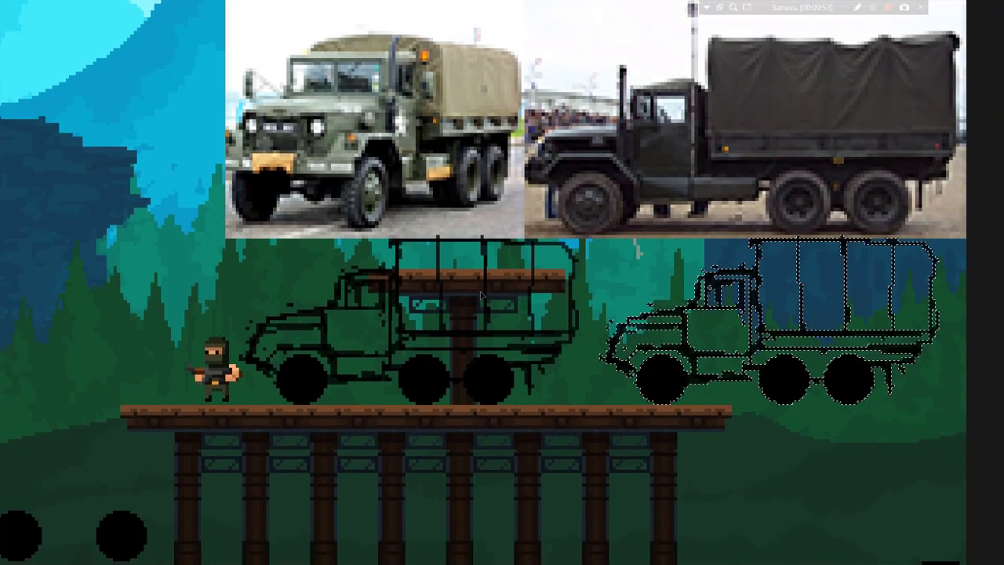
mouse_move(780, 292)
left_mouse_down()
mouse_move(449, 187)
mouse_move(133, 125)
left_mouse_up()
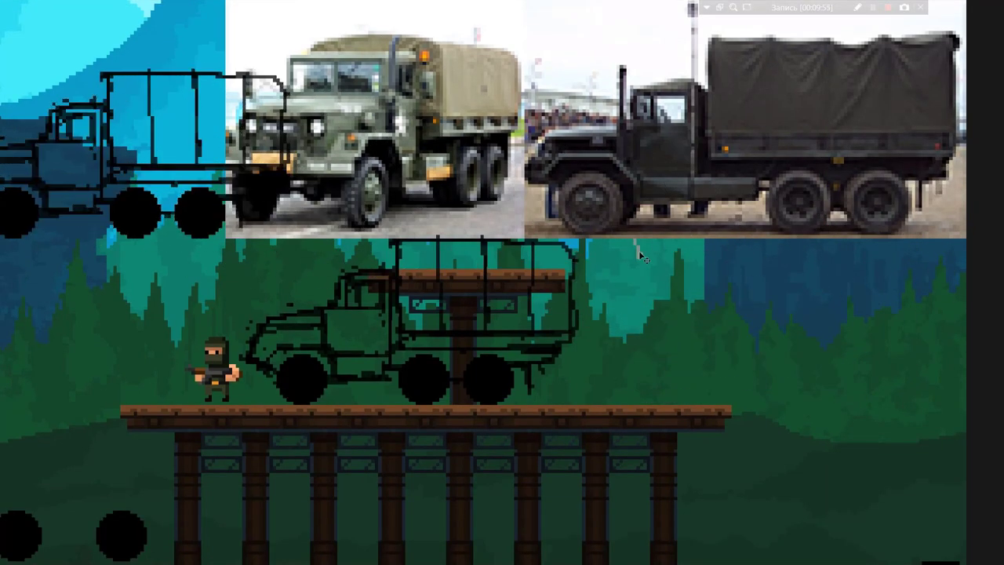
Lengthen the lower truck by shifting its rear section and the strip behind the cab rightward.
left_click_drag(626, 210, 407, 414)
left_click_drag(468, 345, 488, 345)
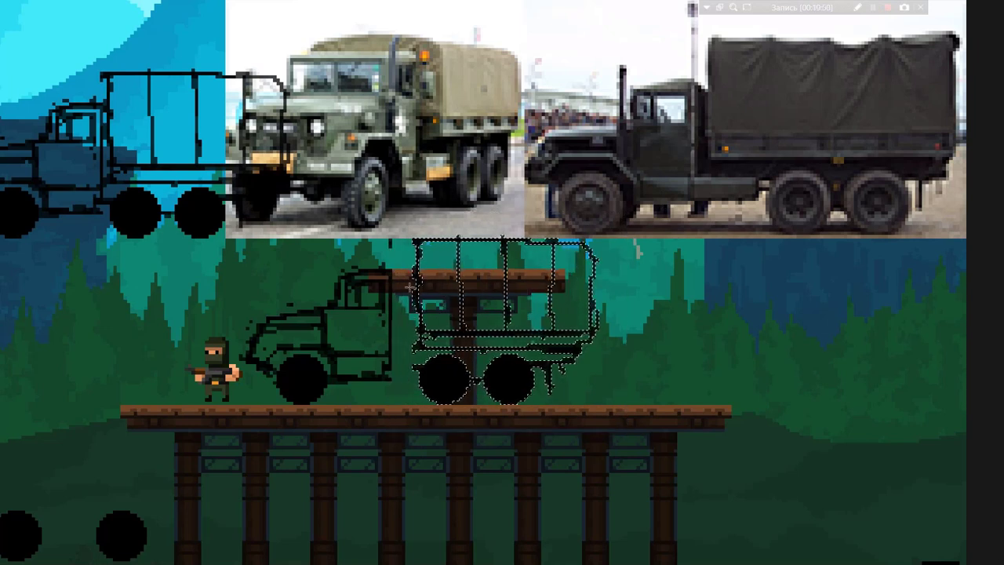
left_click_drag(402, 259, 377, 389)
left_click_drag(383, 345, 387, 345)
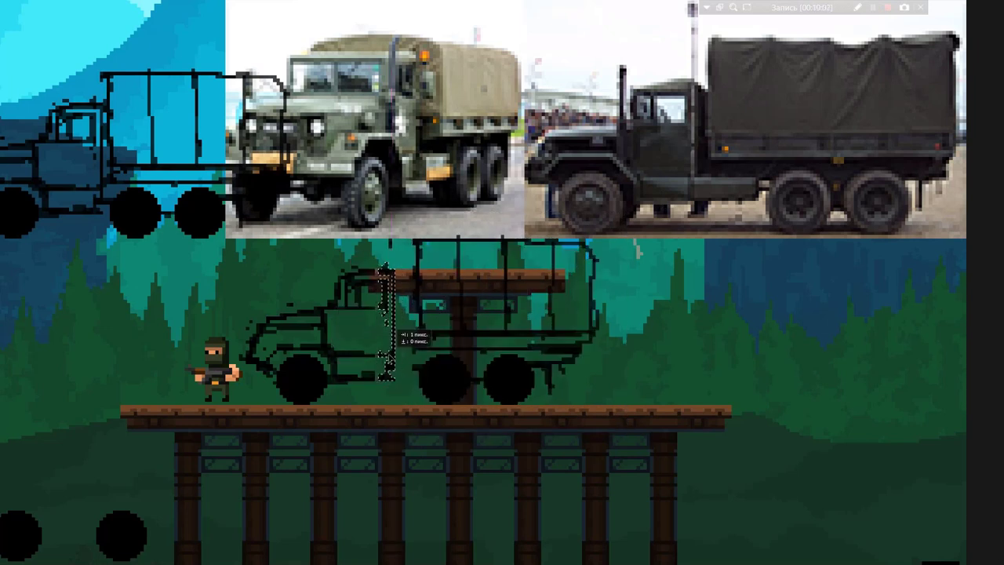
key("ctrl+d")
key("ctrl+z")
key("ctrl+z")
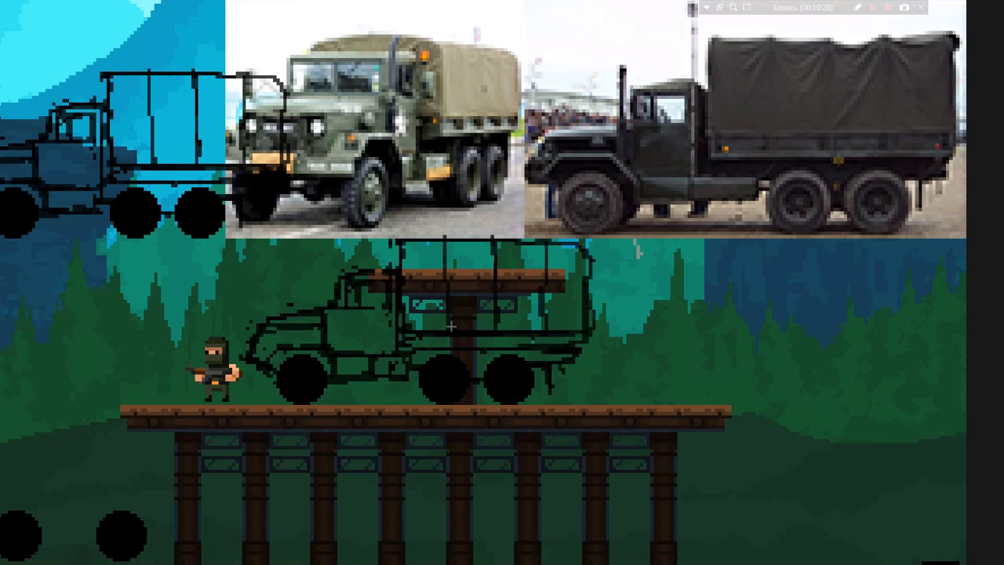
Add a new layer above Слой 29 filled with the sky's light cyan.
scroll(690, 386, "down", 3)
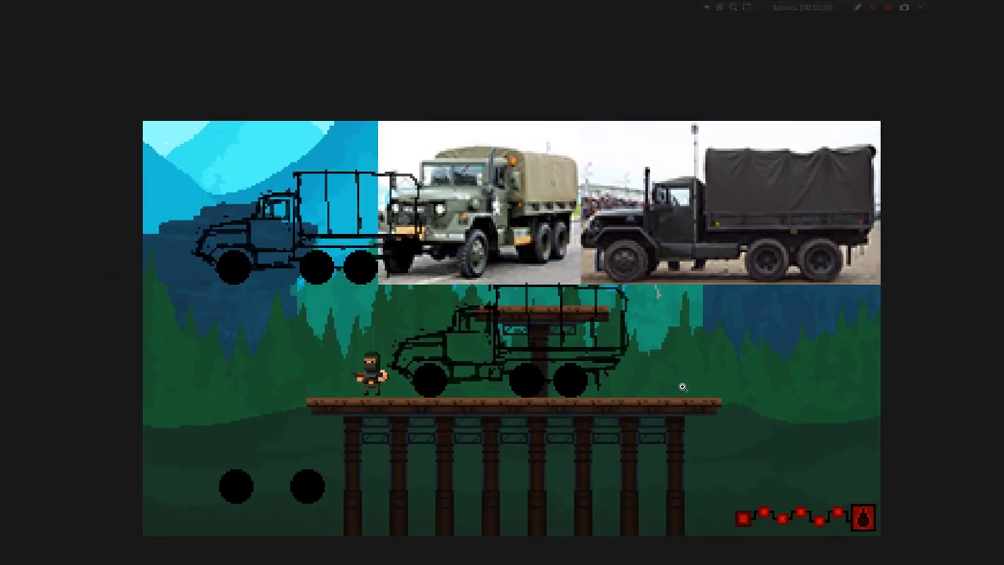
scroll(687, 387, "up", 4)
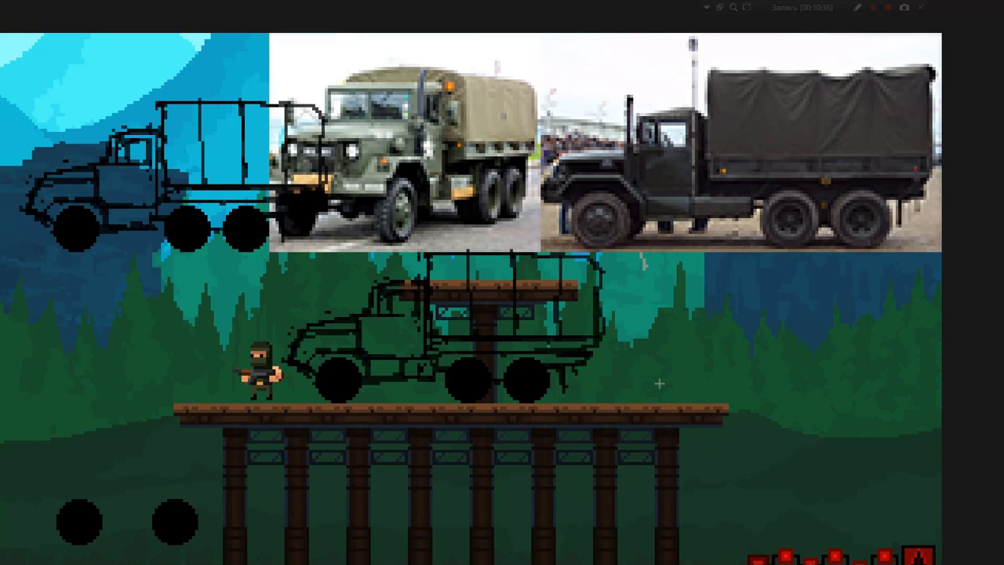
key("F7")
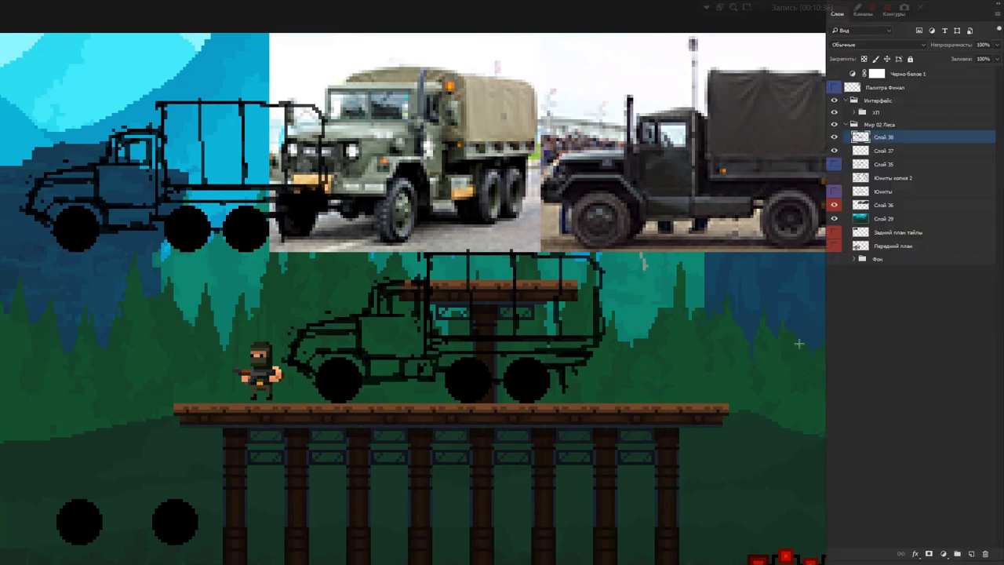
left_click(872, 221)
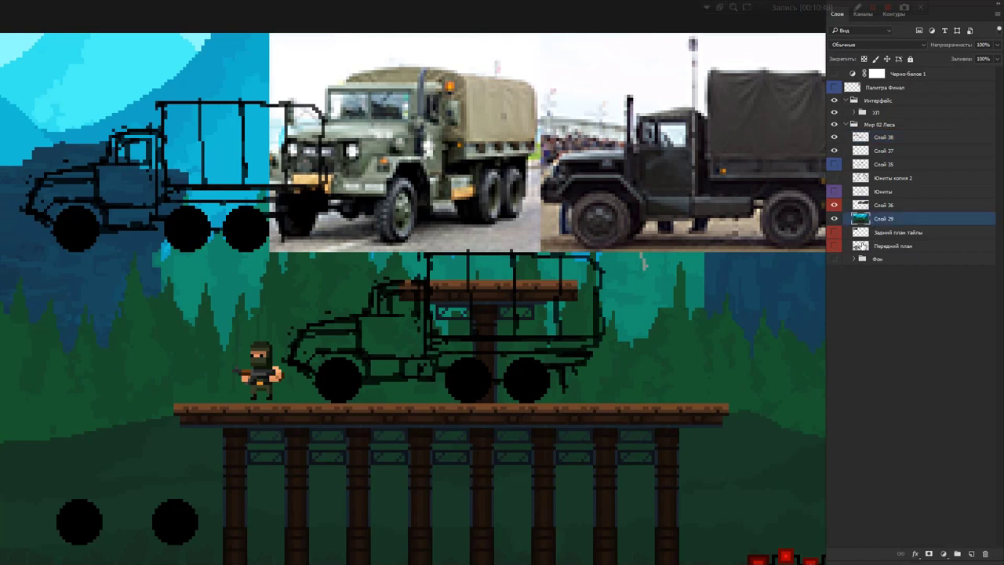
key("ctrl+shift+n")
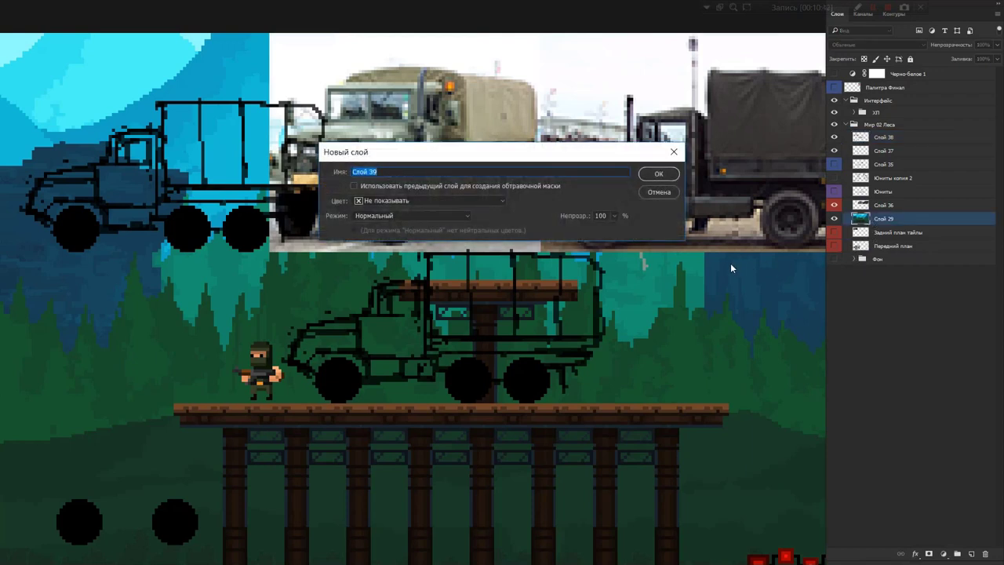
key("Return")
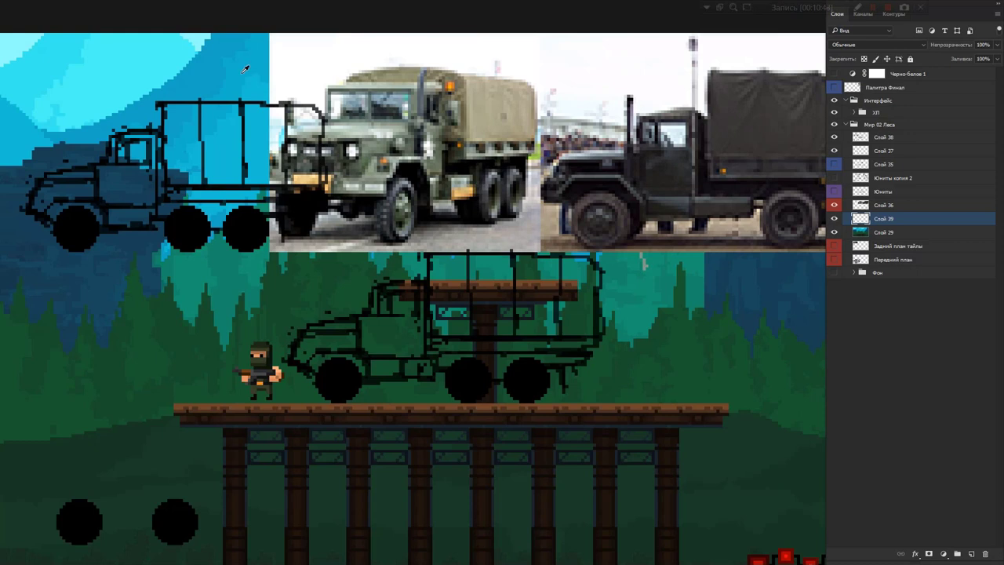
left_click(182, 57, "alt")
left_click(742, 339)
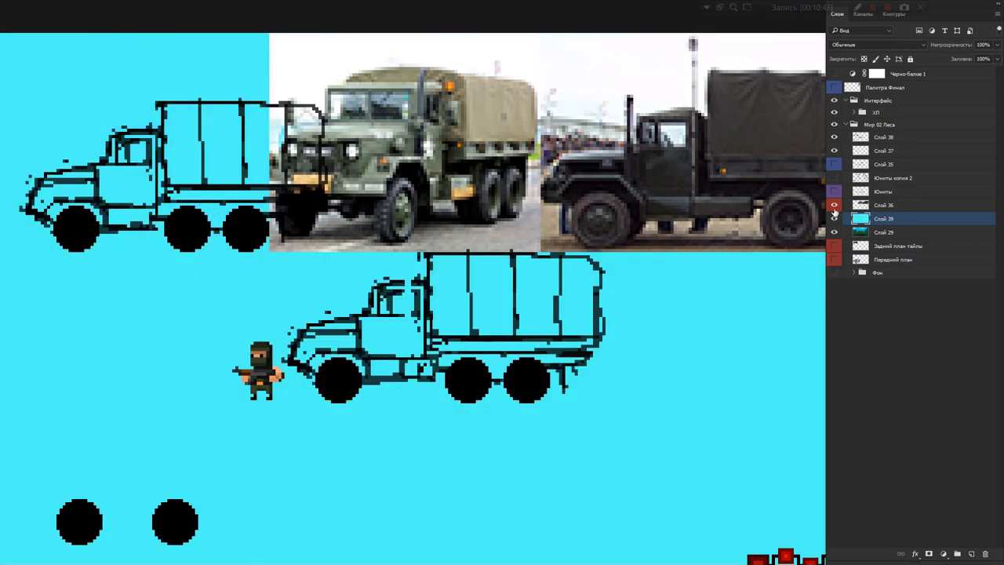
Lower the cyan overlay layer's opacity to 0%.
left_click(997, 45)
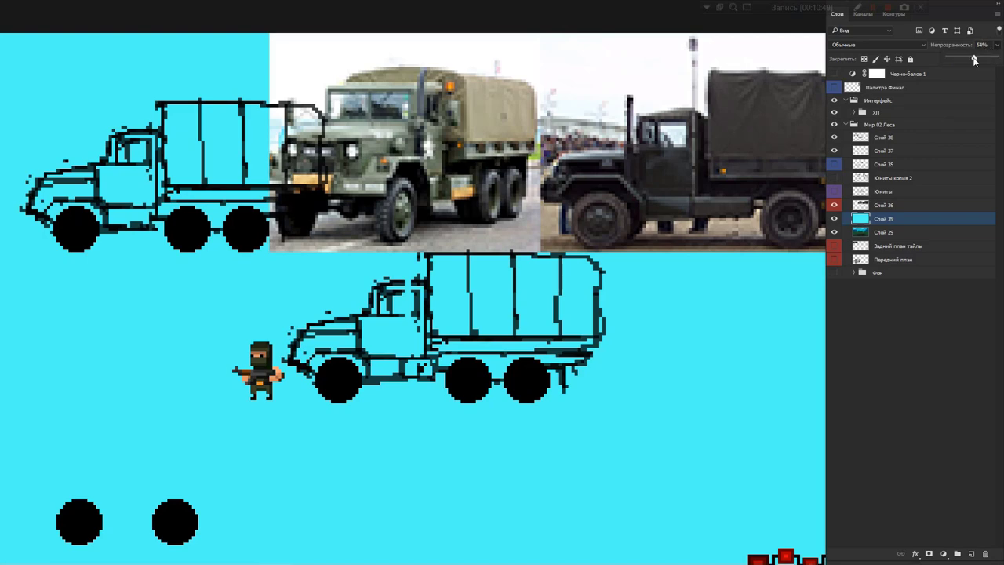
mouse_move(993, 60)
left_mouse_down()
mouse_move(942, 58)
mouse_move(965, 60)
left_mouse_up()
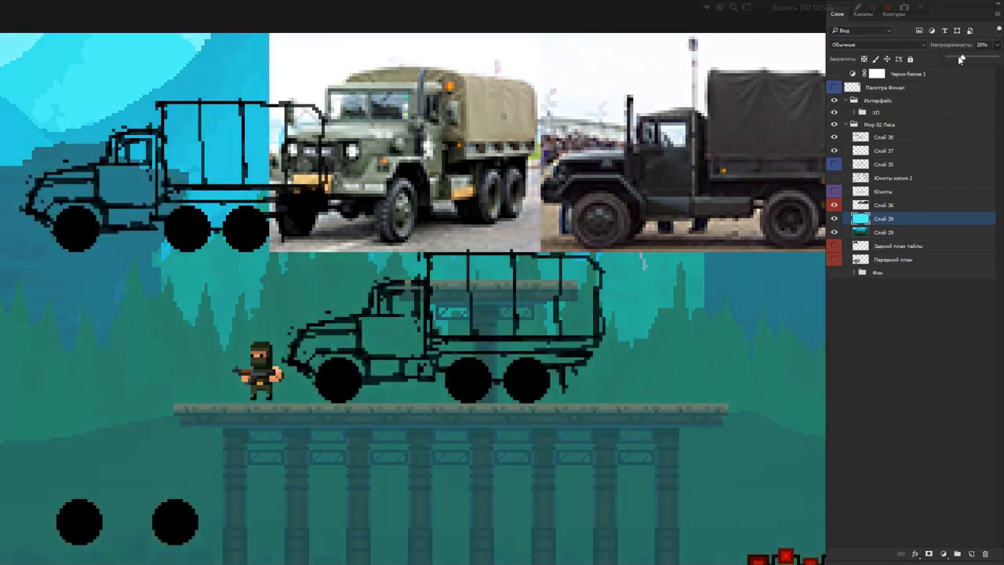
left_click(885, 95)
left_click(997, 45)
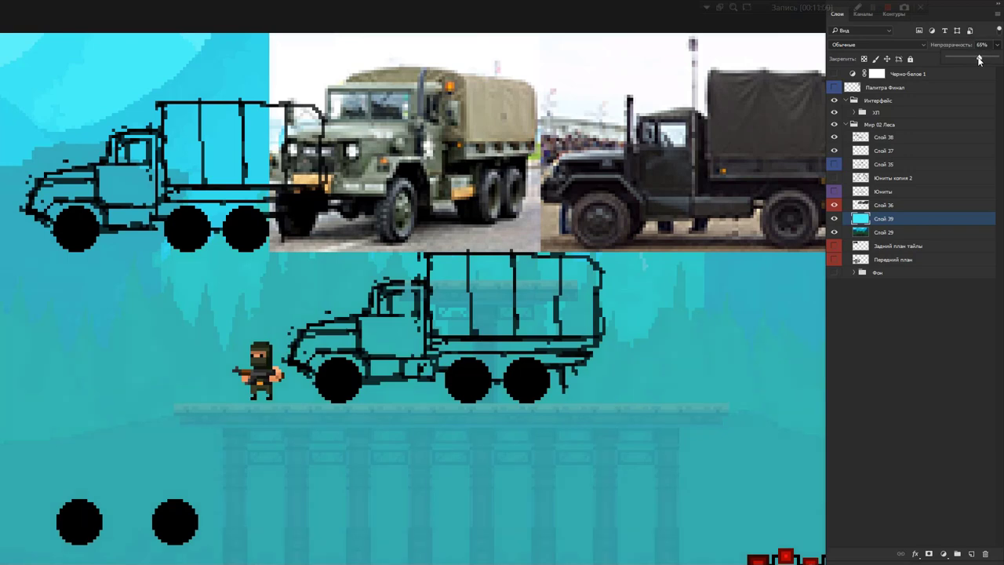
mouse_move(967, 59)
left_mouse_down()
mouse_move(946, 57)
mouse_move(957, 58)
left_mouse_up()
Marquee-select the upper-left truck sketch and move it down beneath the bridge truck.
key("Tab")
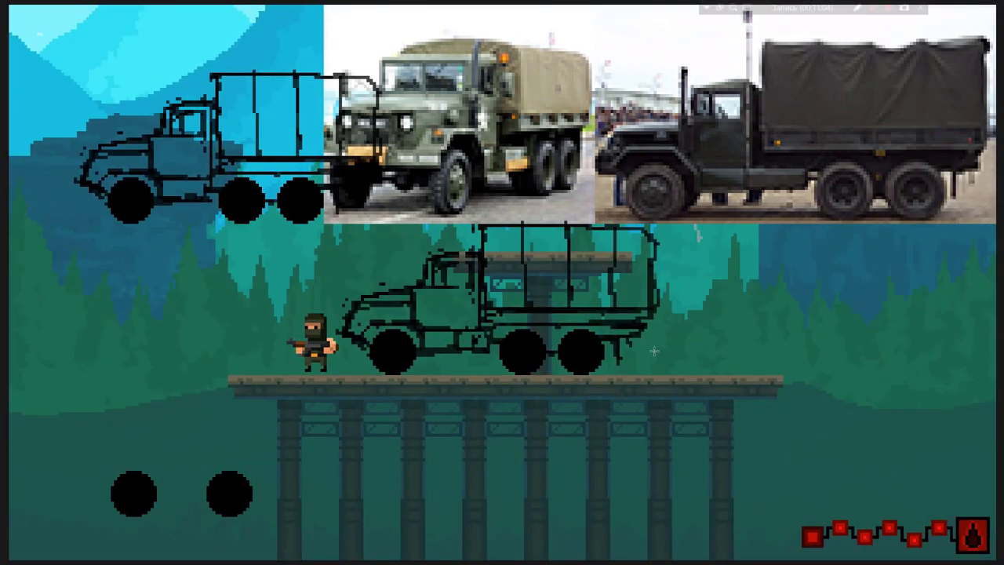
left_click(596, 302, "ctrl")
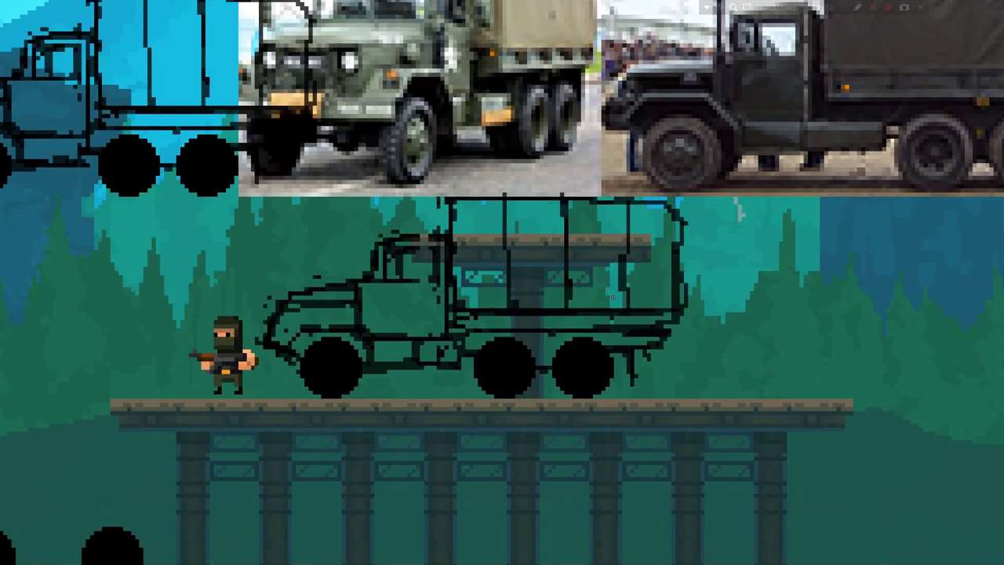
scroll(614, 297, "up", 2)
left_click(620, 330, "alt")
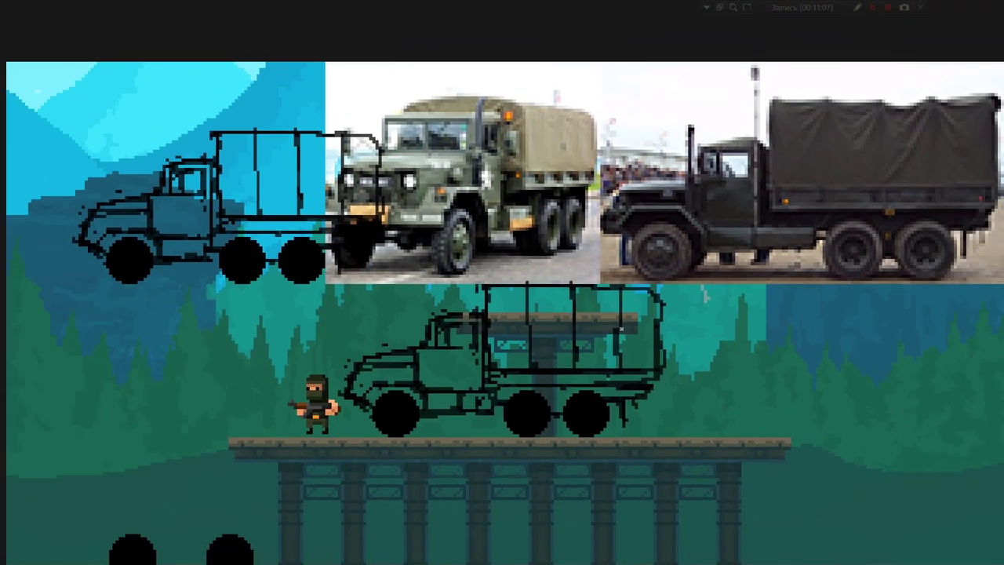
left_click_drag(52, 70, 397, 290)
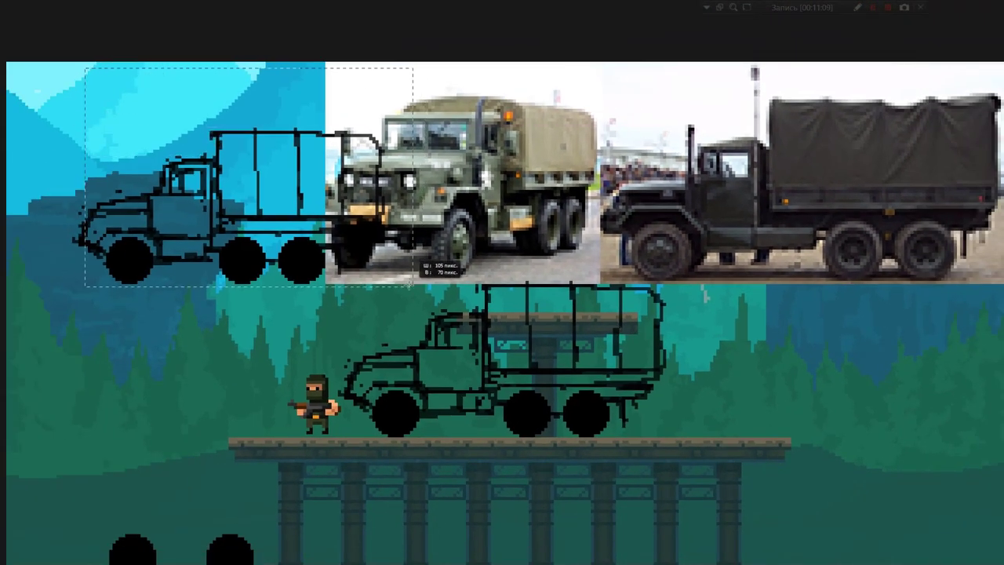
left_click_drag(332, 241, 524, 402)
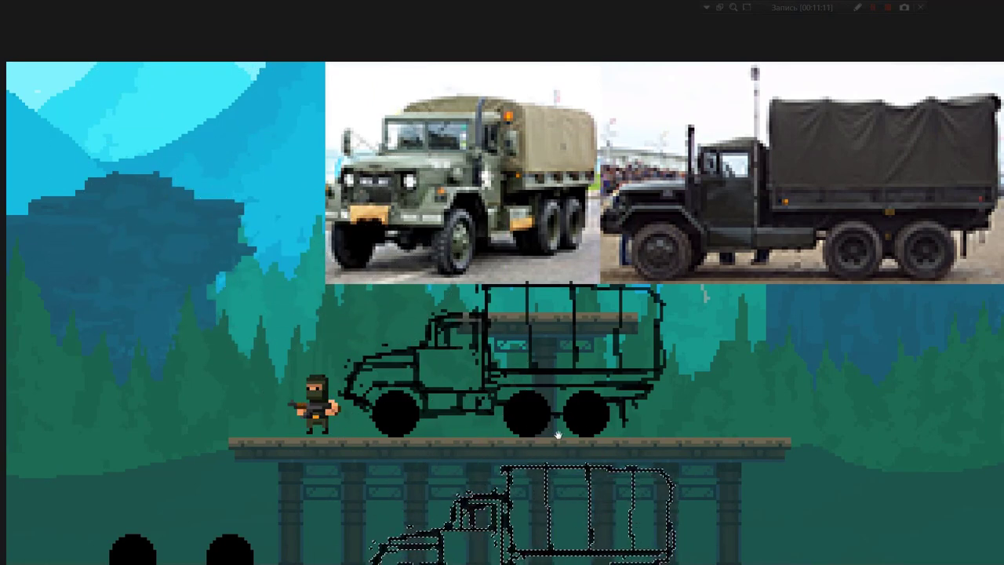
key("ctrl+d")
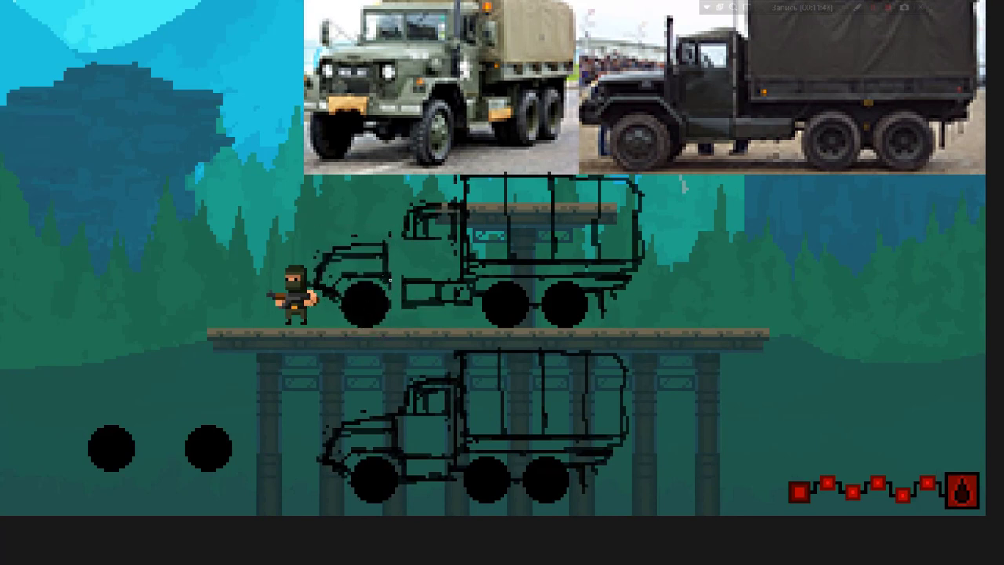
Redraw the bridge truck's front-wheel outline and cab lines, undoing one stray stroke.
left_click_drag(390, 281, 397, 300)
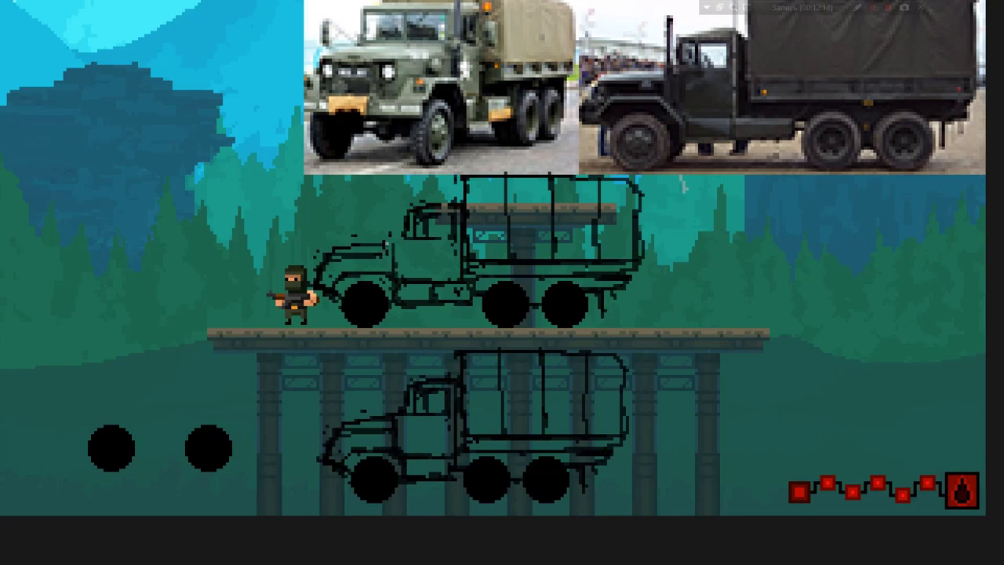
left_click_drag(385, 249, 384, 201)
key("ctrl+z")
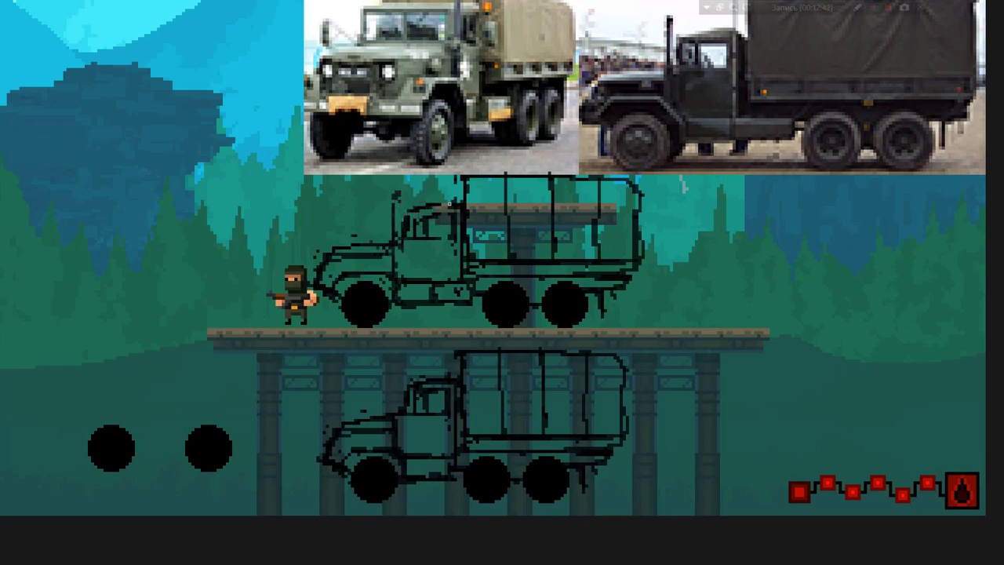
mouse_move(455, 205)
left_mouse_down()
mouse_move(459, 279)
mouse_move(623, 268)
left_mouse_up()
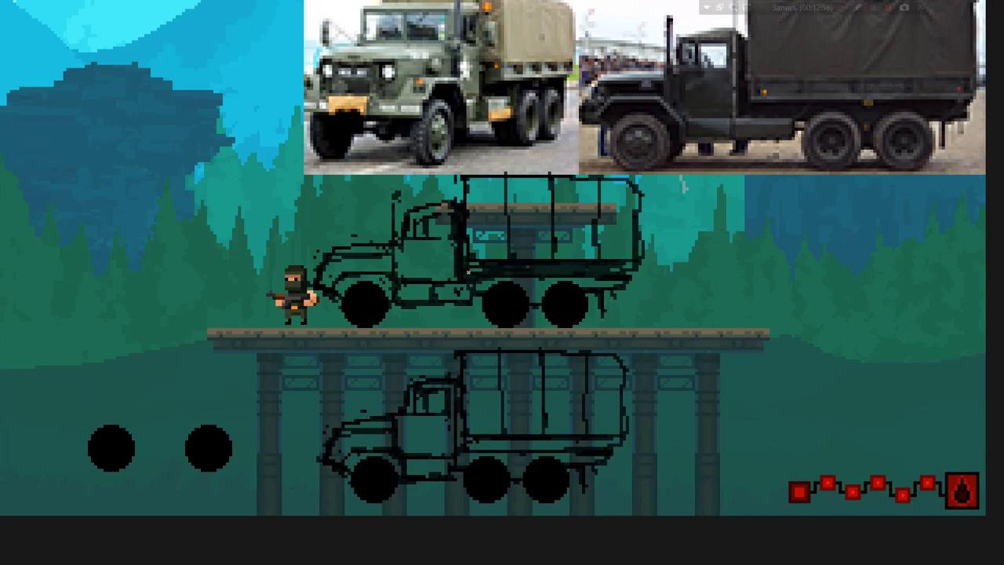
left_click_drag(469, 247, 643, 242)
Shade the front fender dark and redraw the dark chassis line and cargo-bed bottom edge.
left_click_drag(338, 281, 392, 288)
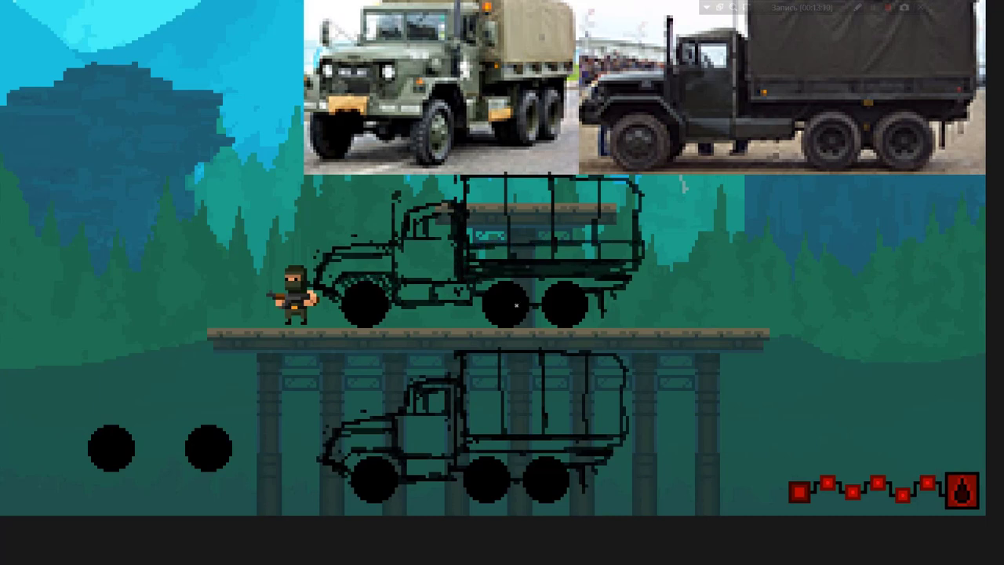
mouse_move(403, 215)
left_mouse_down()
mouse_move(411, 240)
mouse_move(447, 216)
left_mouse_up()
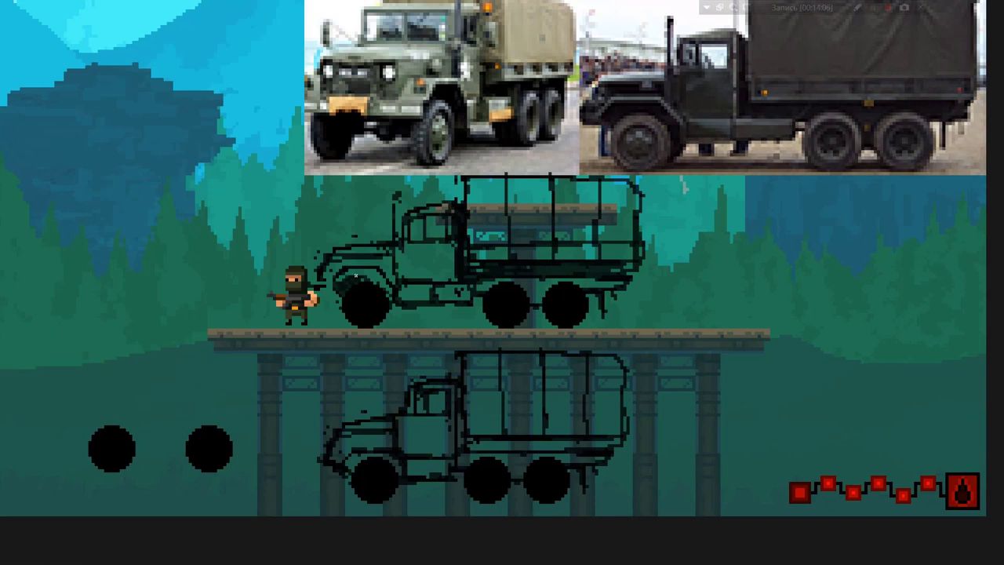
mouse_move(333, 276)
left_mouse_down()
mouse_move(380, 278)
mouse_move(386, 291)
left_mouse_up()
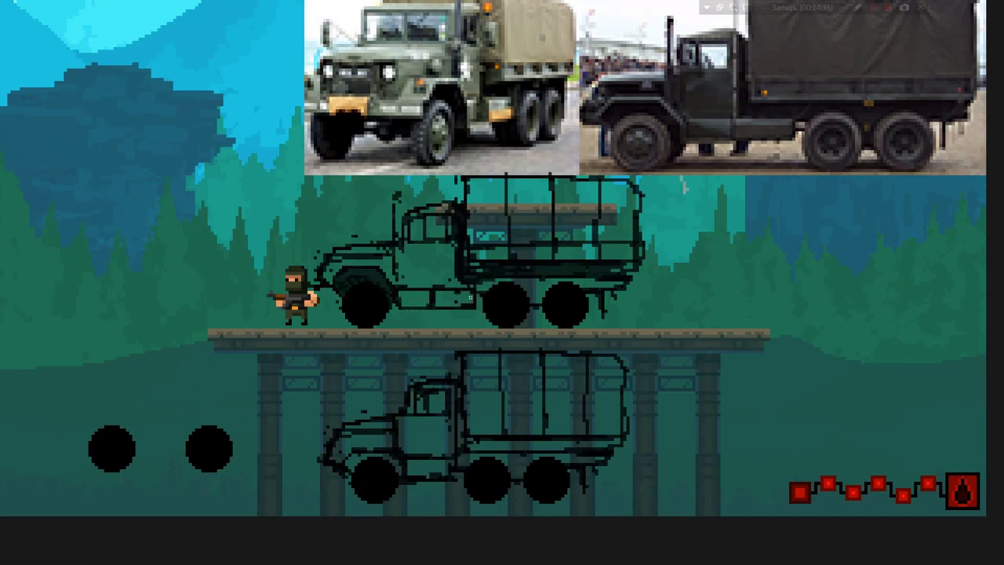
left_click_drag(471, 297, 482, 300)
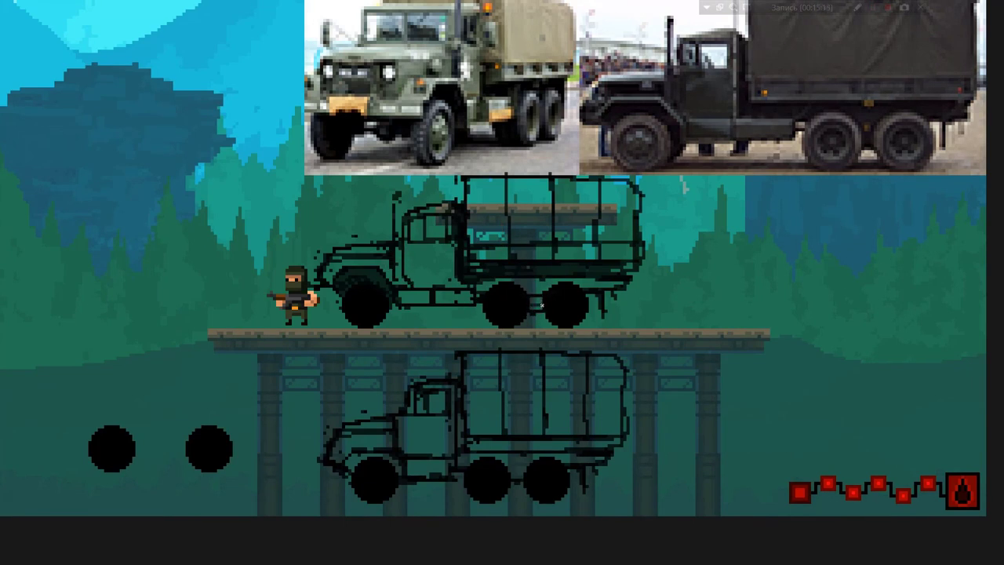
left_click_drag(480, 284, 627, 274)
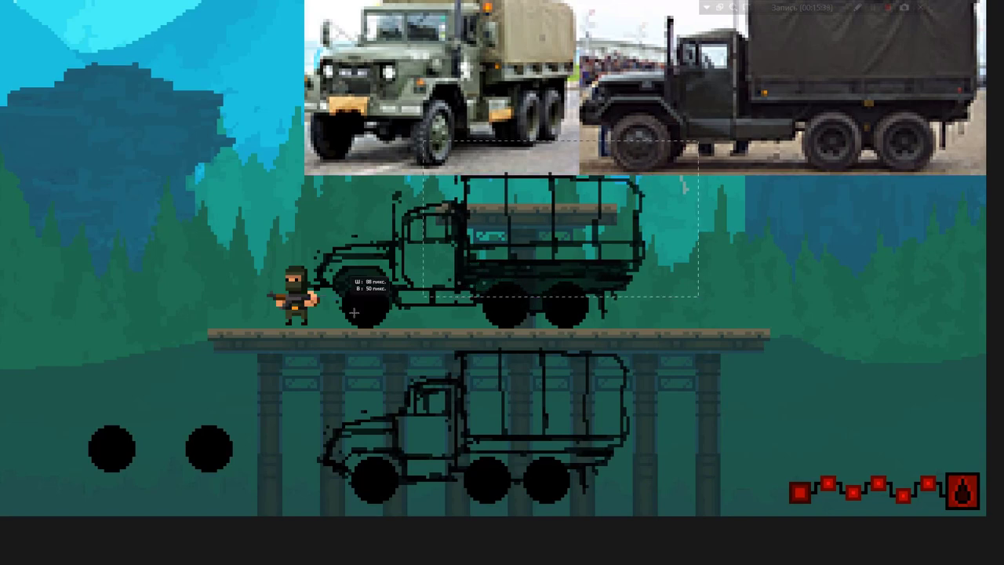
scroll(520, 309, "down", 3)
scroll(519, 309, "up", 2)
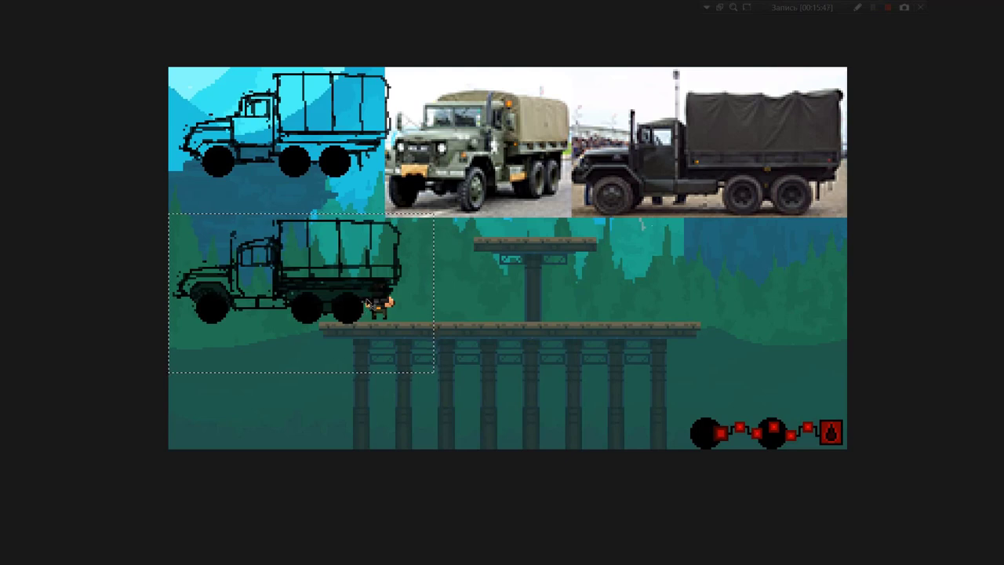
Place a copy of the dark truck onto the bridge and bring the panels back.
mouse_move(361, 308)
left_mouse_down()
mouse_move(619, 301)
mouse_move(594, 281)
left_mouse_up()
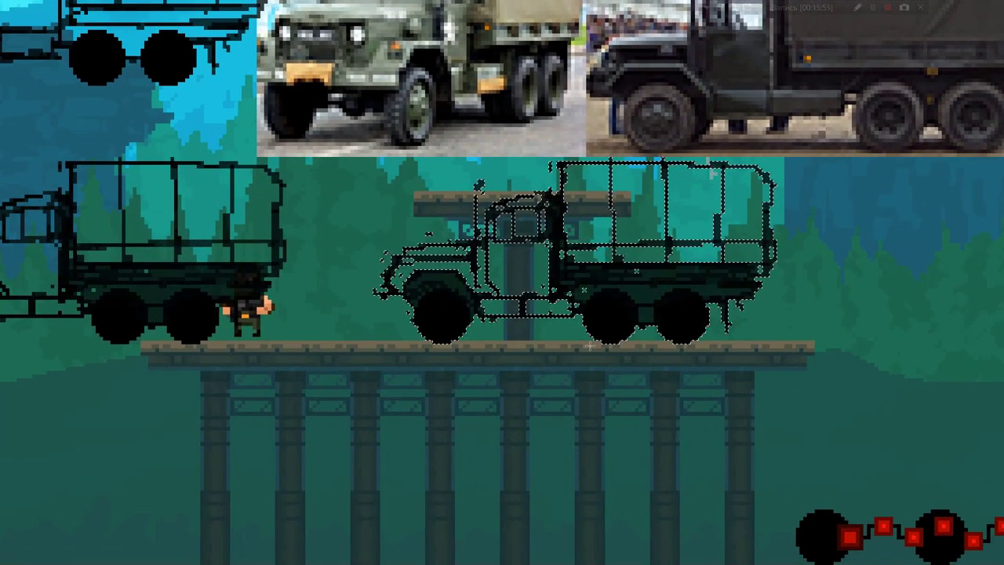
key("ctrl+t")
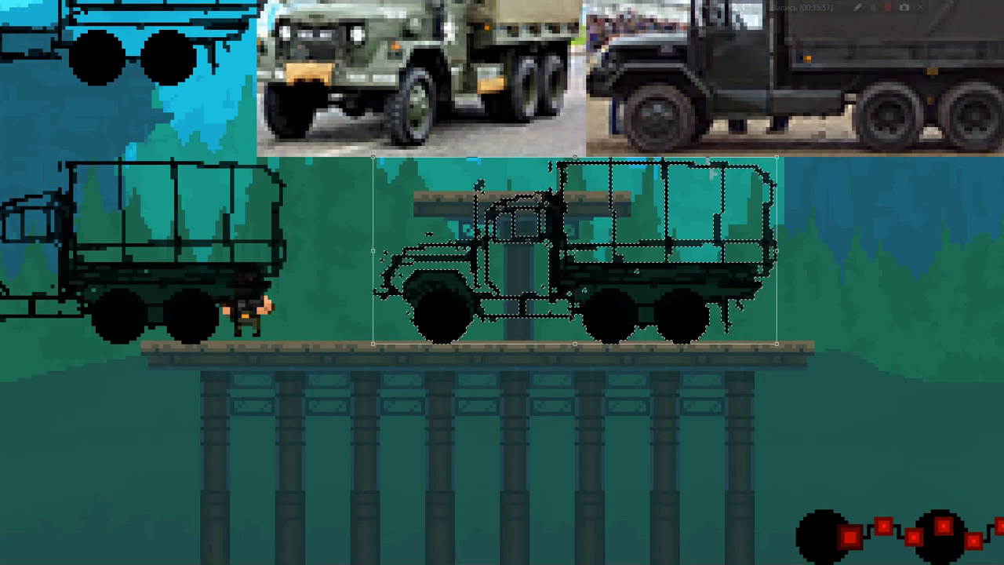
key("Return")
key("f")
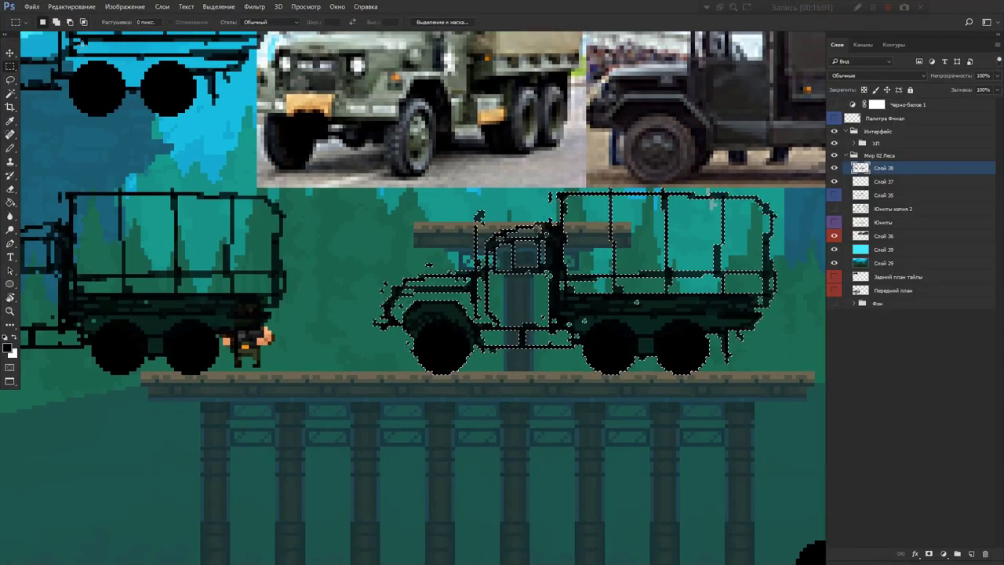
Free-transform the bridge truck copy, pulling its left and right handles inward.
left_click(73, 7)
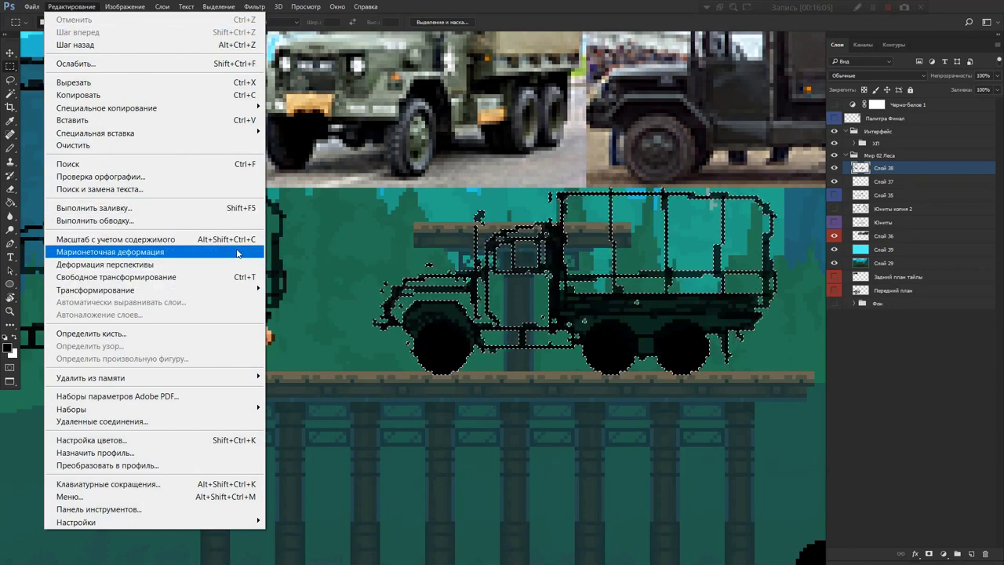
left_click(576, 252)
key("f")
key("f")
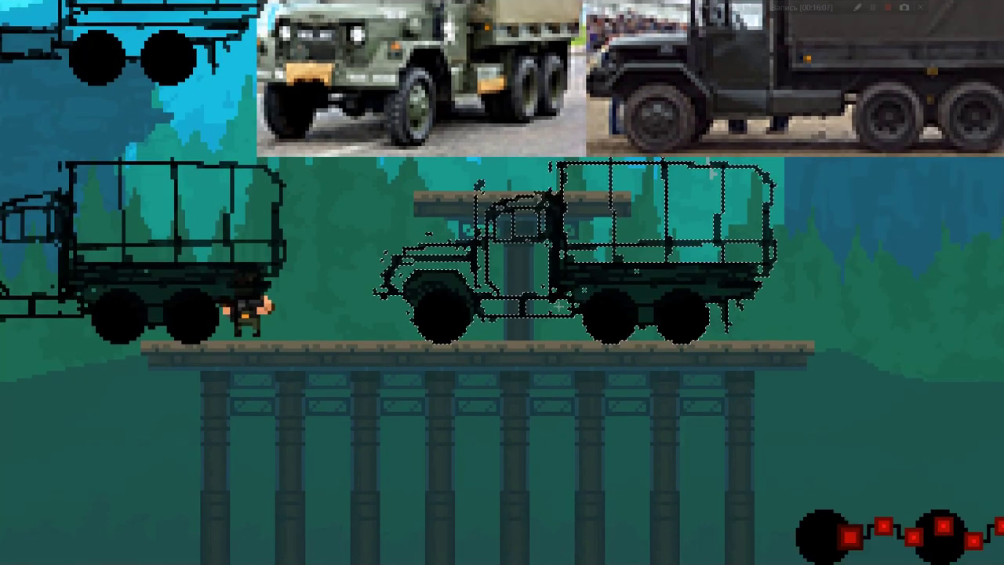
key("ctrl+t")
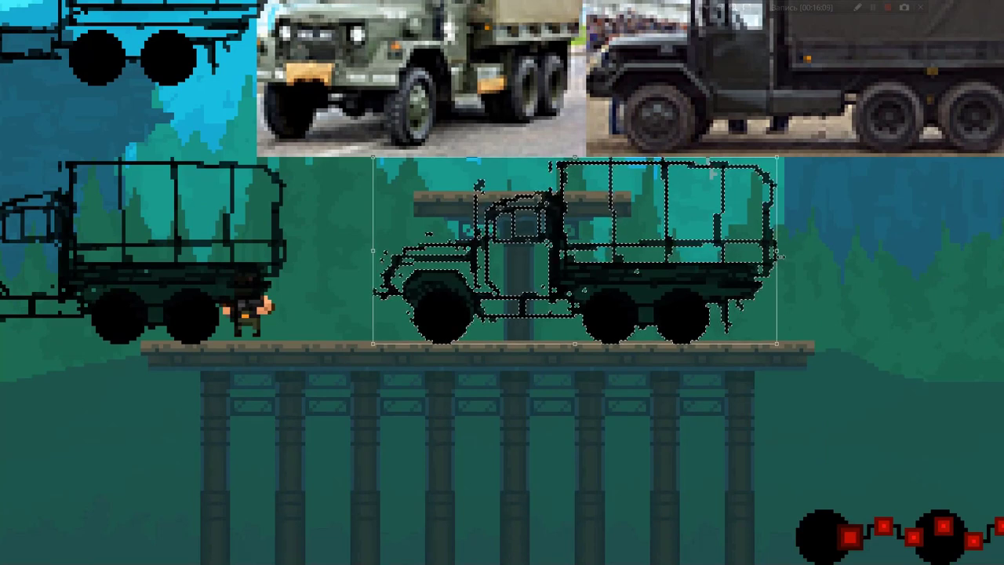
mouse_move(788, 235)
left_mouse_down()
mouse_move(772, 236)
mouse_move(781, 261)
left_mouse_up()
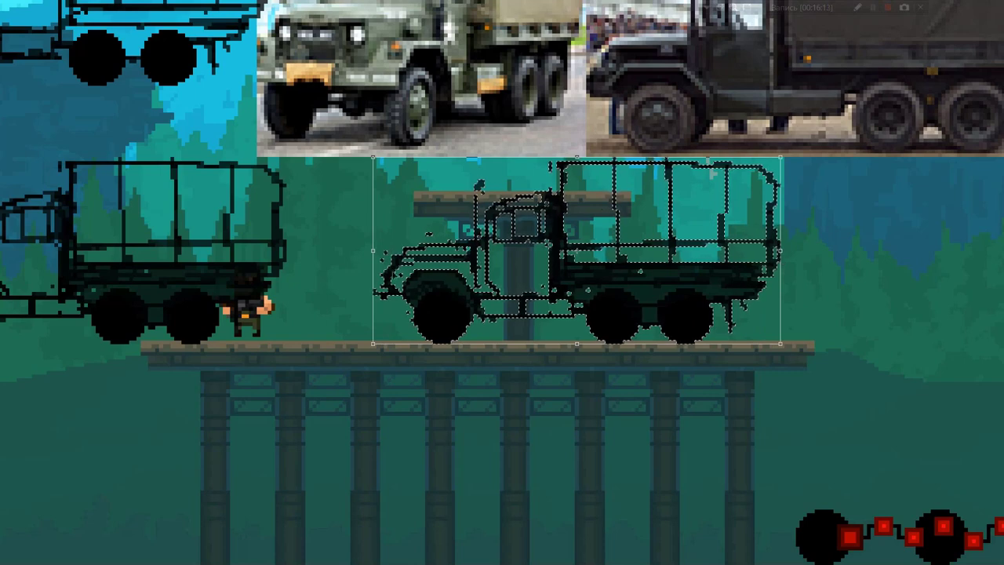
mouse_move(372, 251)
left_mouse_down()
mouse_move(440, 251)
mouse_move(384, 251)
left_mouse_up()
Apply the new truck width, then select the front cab and squeeze it from the left.
key("Return")
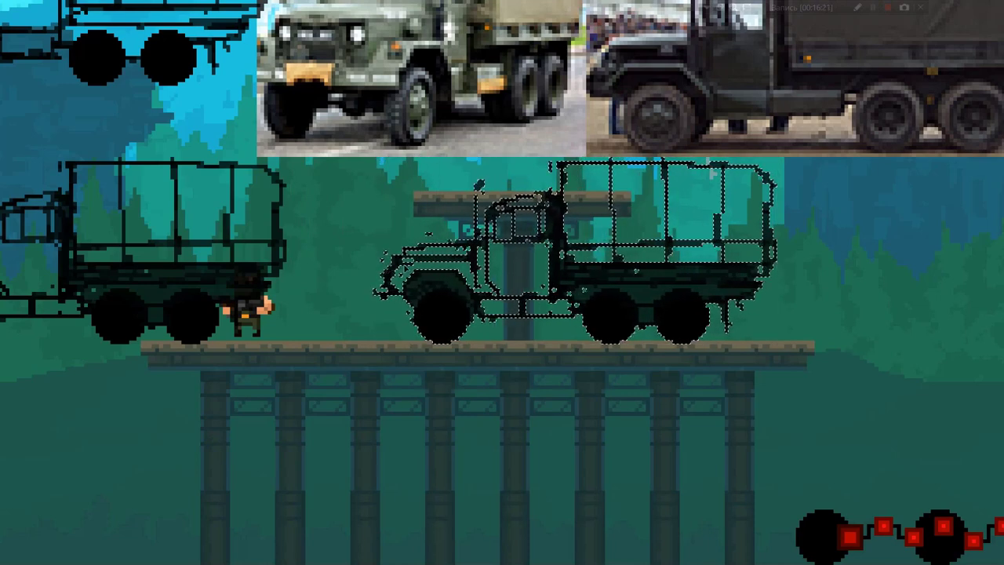
key("ctrl+d")
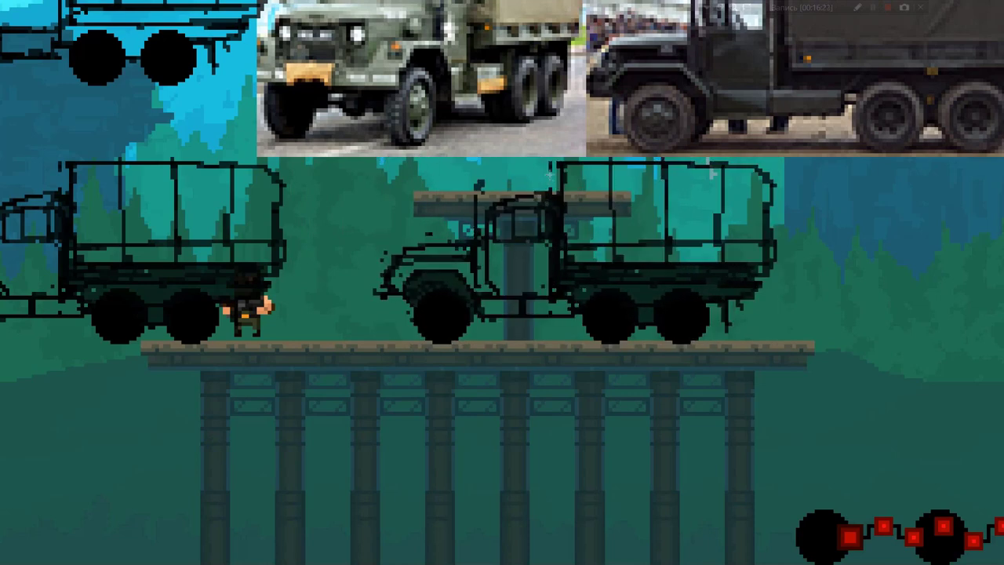
left_click_drag(377, 151, 561, 378)
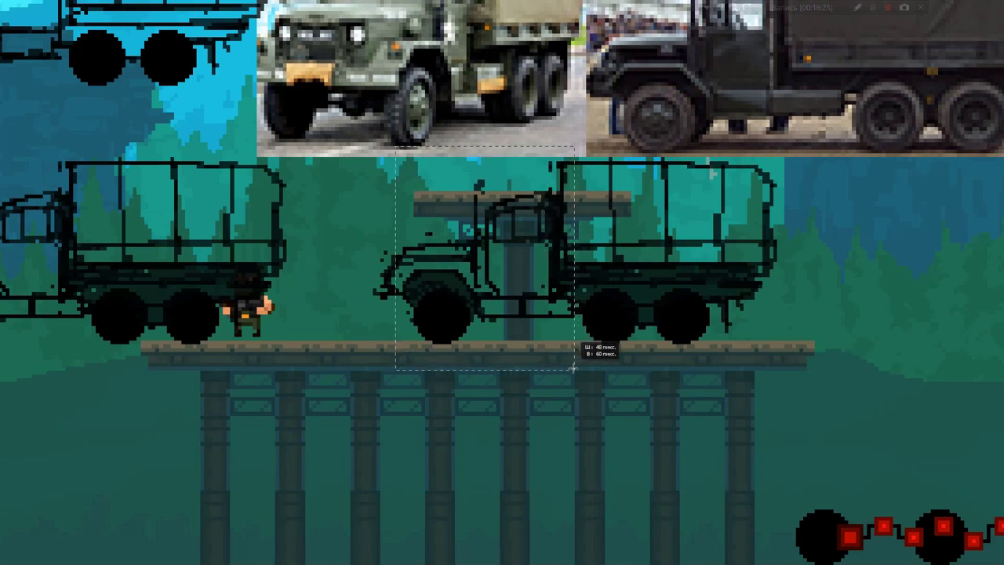
left_click_drag(495, 292, 494, 291)
key("ctrl+t")
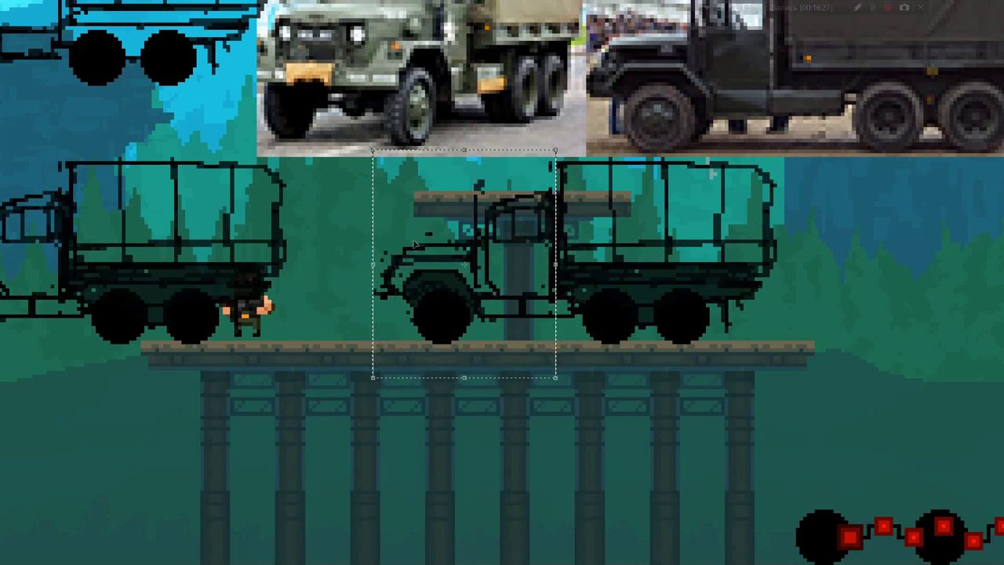
left_click_drag(375, 262, 394, 261)
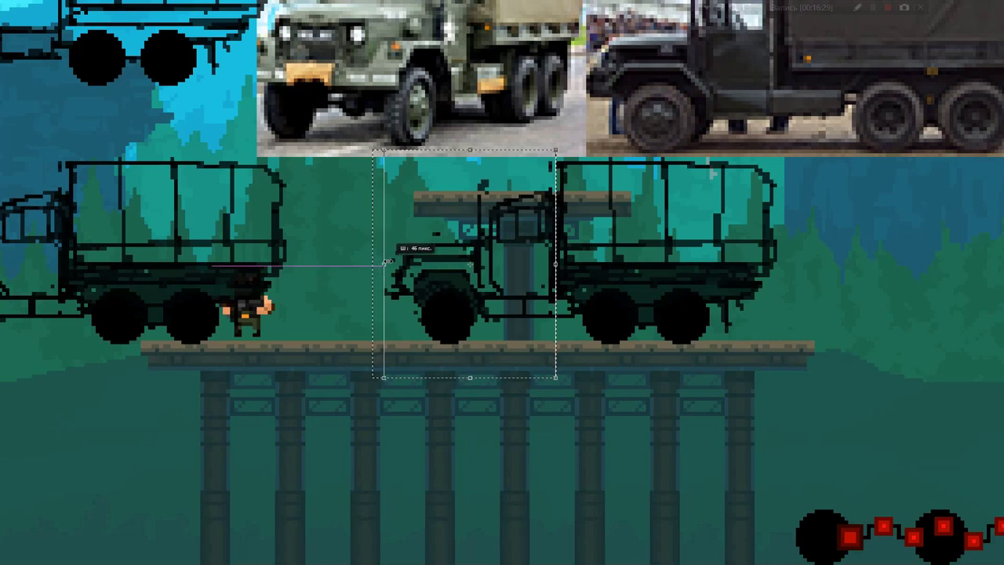
key("Return")
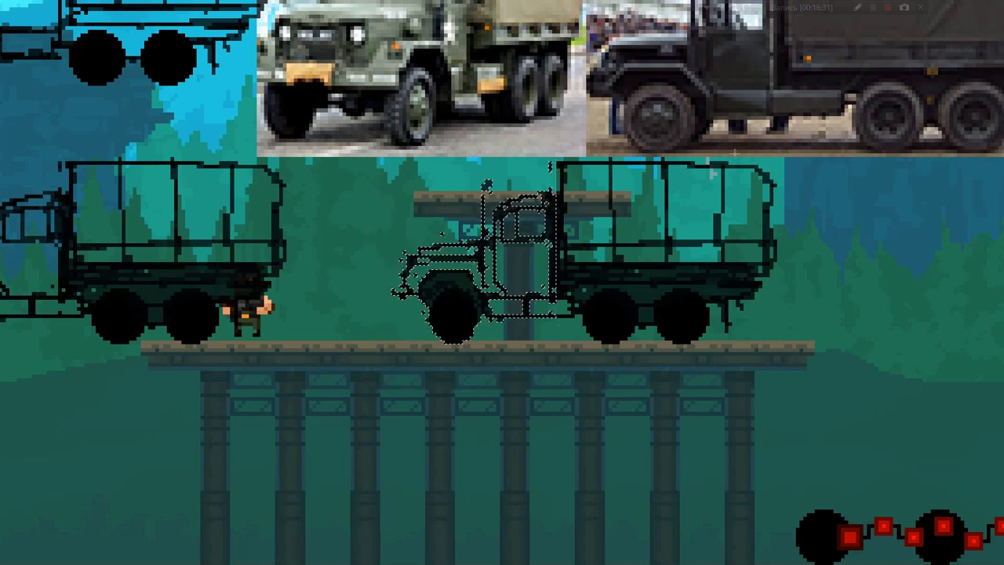
Select the rear cargo section and squeeze it narrower from its right end.
mouse_move(806, 143)
left_mouse_down()
mouse_move(527, 341)
mouse_move(552, 382)
left_mouse_up()
key("ctrl+t")
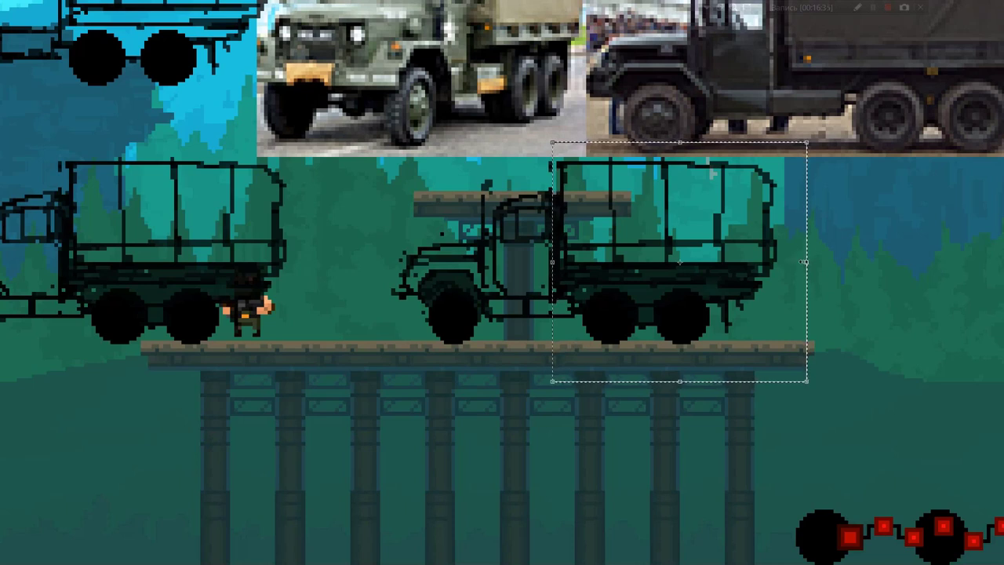
left_click_drag(807, 262, 751, 265)
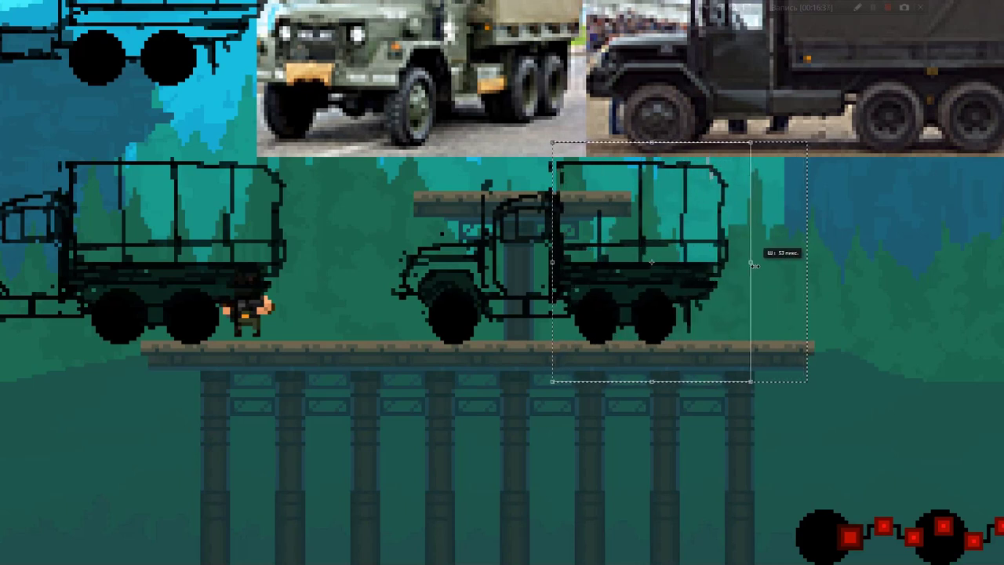
key("Return")
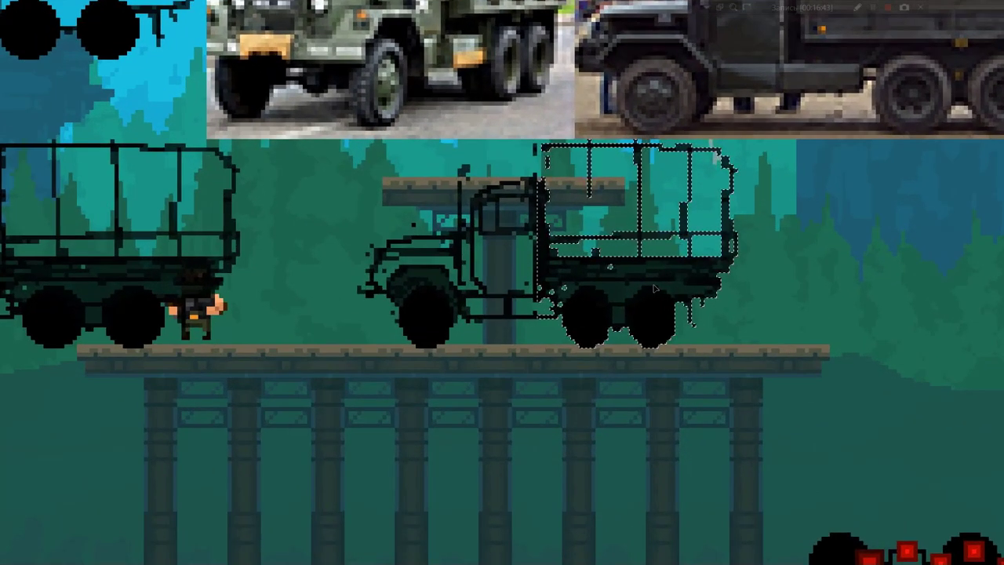
Shift the cargo bed right away from the cab and nudge the cab's top lines 1 px.
left_click_drag(655, 289, 675, 292)
key("ctrl+d")
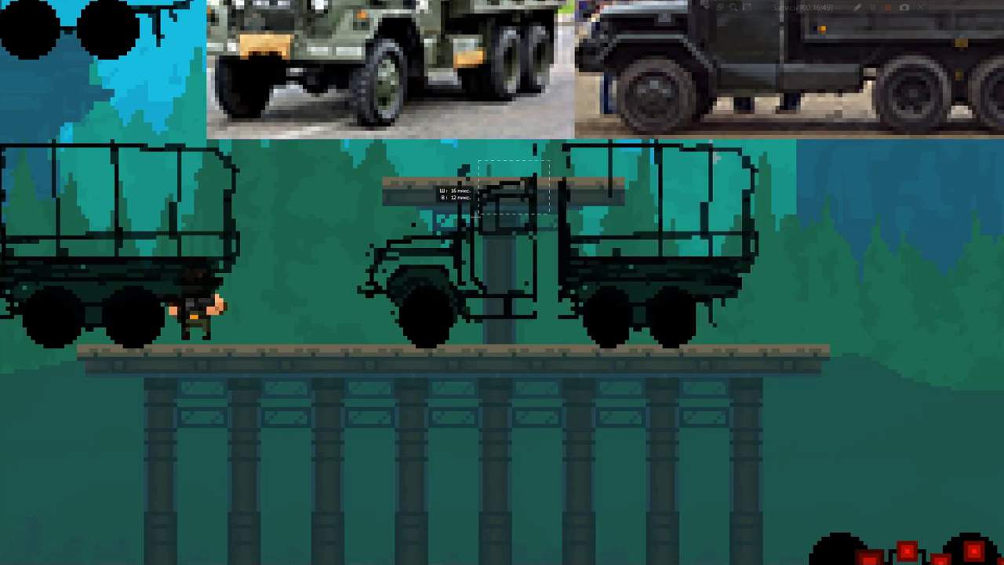
left_click(530, 210)
left_click_drag(526, 211, 527, 212)
key("ctrl+d")
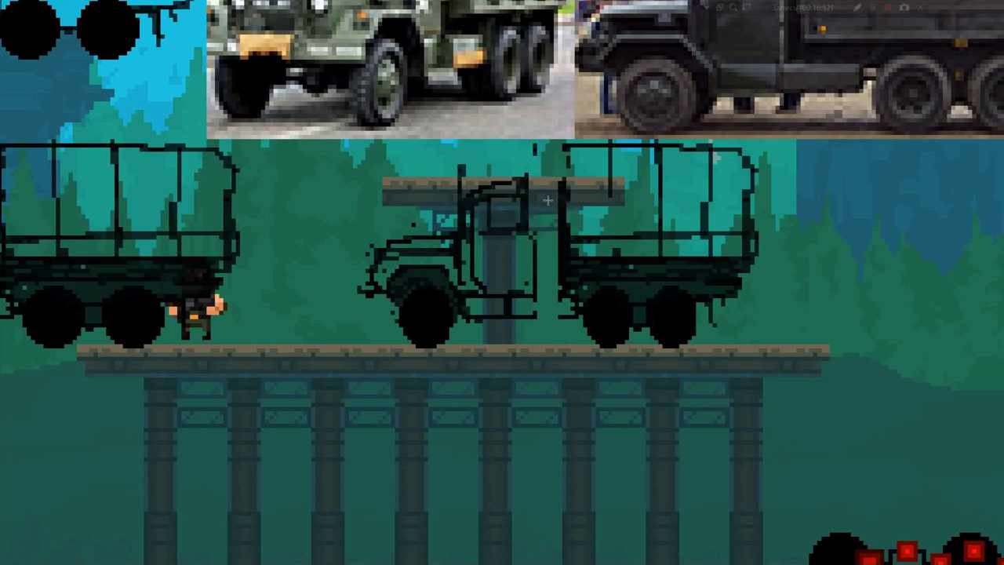
left_click_drag(544, 150, 564, 178)
scroll(546, 179, "up", 5)
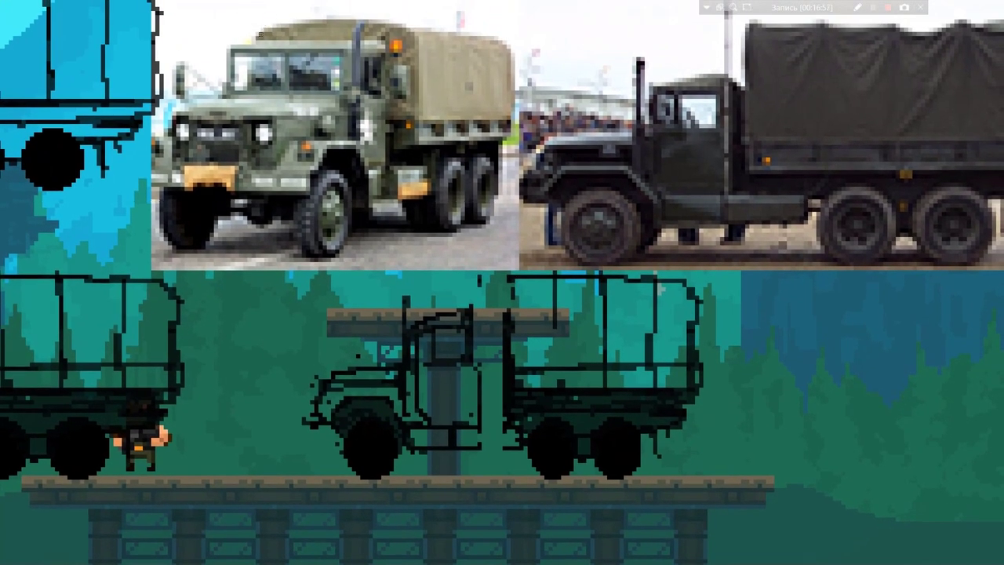
Try several canopy and cab-roof arcs over the photo and game truck, undoing each attempt.
mouse_move(244, 45)
left_mouse_down()
mouse_move(268, 25)
mouse_move(337, 14)
mouse_move(406, 45)
mouse_move(424, 79)
left_mouse_up()
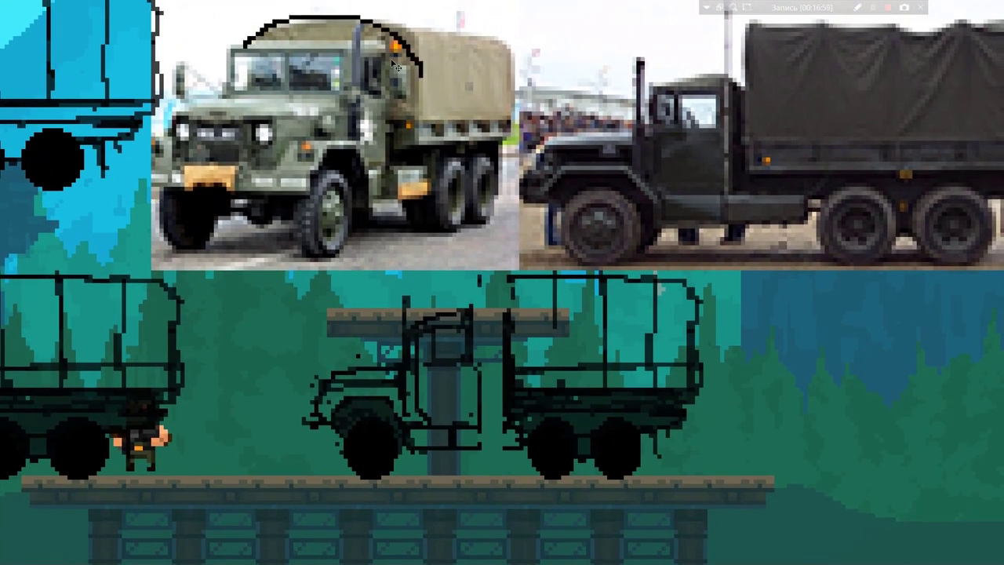
key("ctrl+z")
left_click_drag(420, 288, 506, 291)
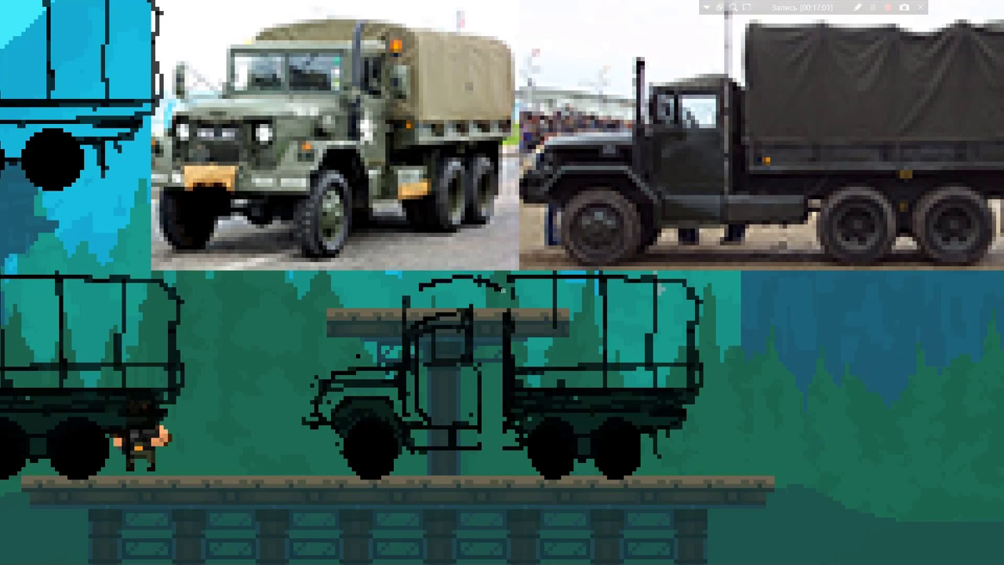
key("ctrl+z")
mouse_move(409, 291)
left_mouse_down()
mouse_move(462, 272)
mouse_move(510, 284)
left_mouse_up()
key("ctrl+z")
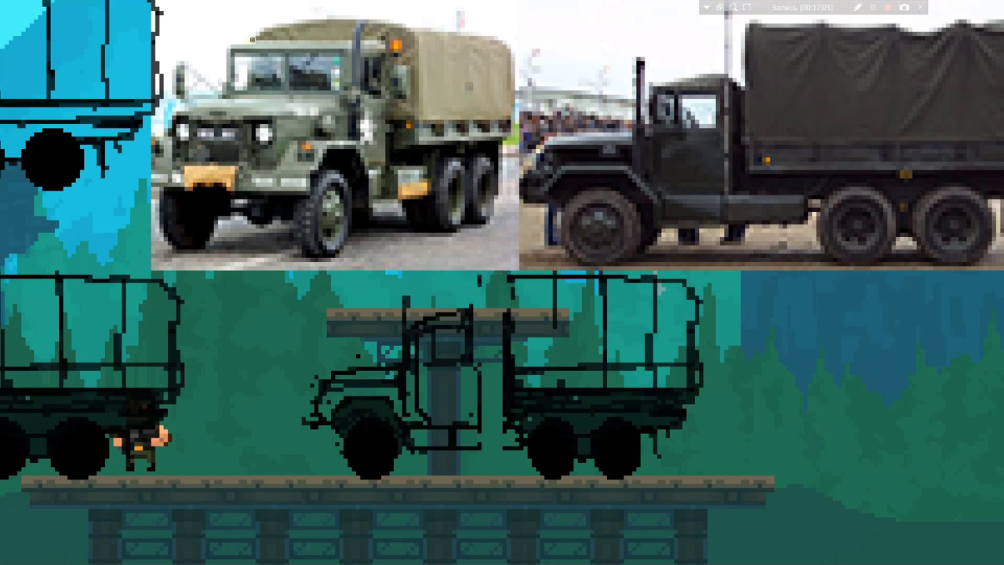
left_click_drag(252, 39, 433, 44)
key("ctrl+z")
left_click_drag(260, 36, 326, 49)
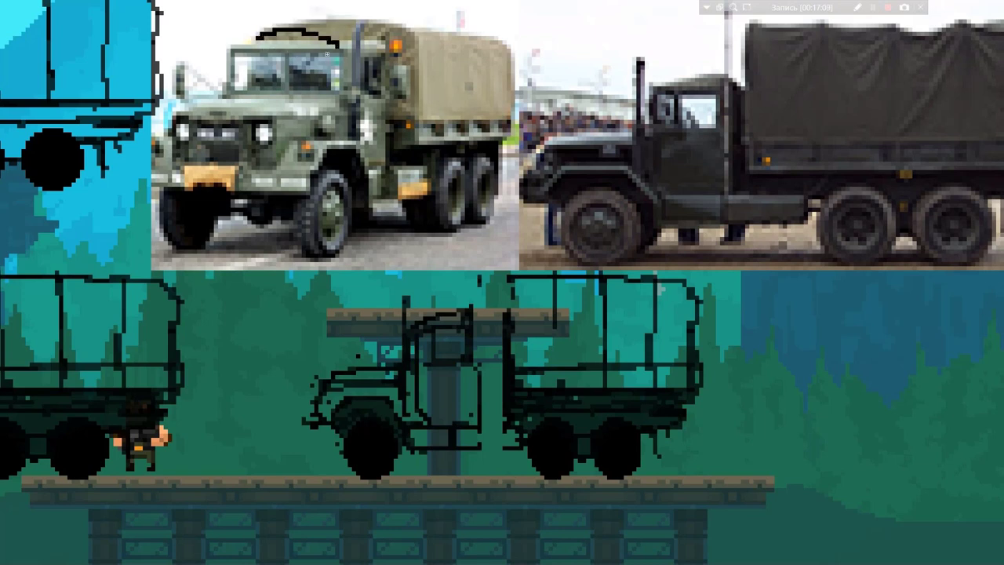
key("ctrl+z")
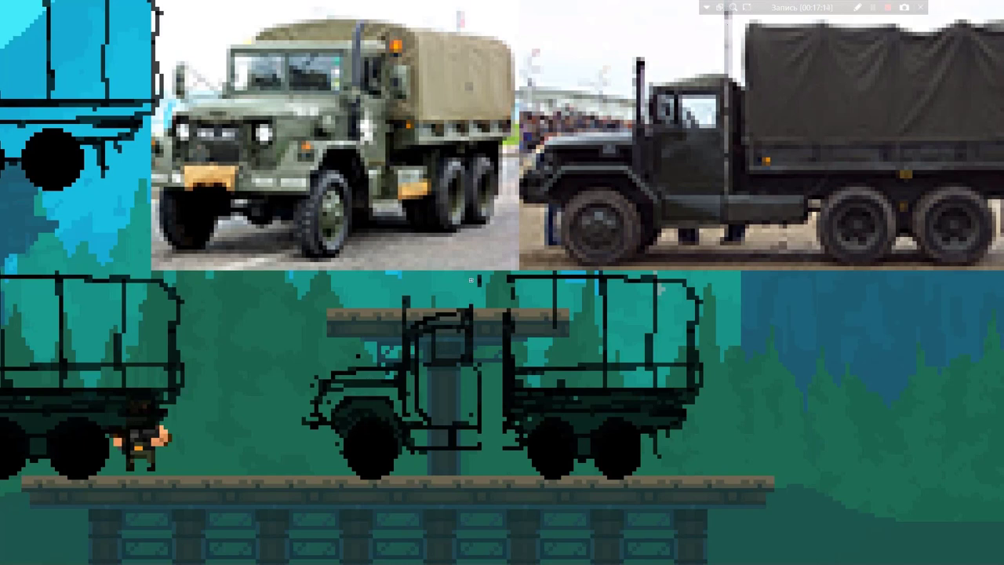
mouse_move(470, 280)
left_mouse_down()
mouse_move(494, 276)
mouse_move(477, 276)
mouse_move(468, 292)
left_mouse_up()
key("ctrl+z")
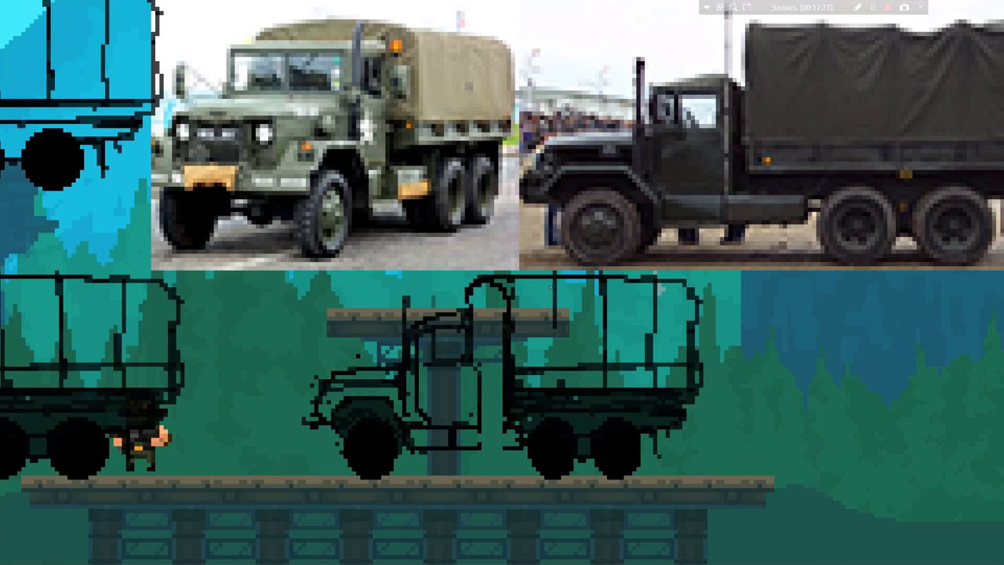
Draw the canopy's rounded right edge and darken its top edge.
key("ctrl+z")
key("ctrl+z")
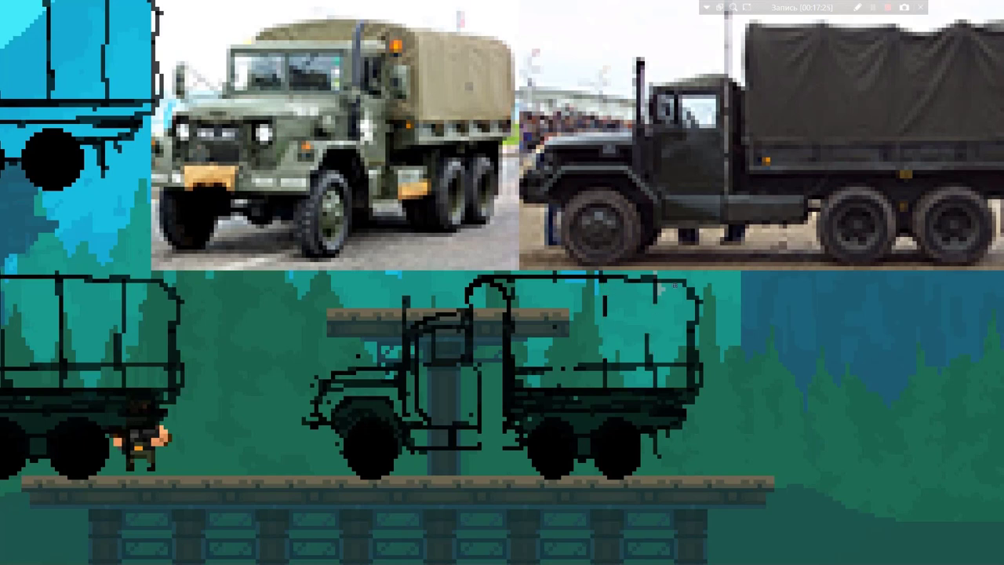
left_click_drag(672, 286, 691, 356)
key("ctrl+z")
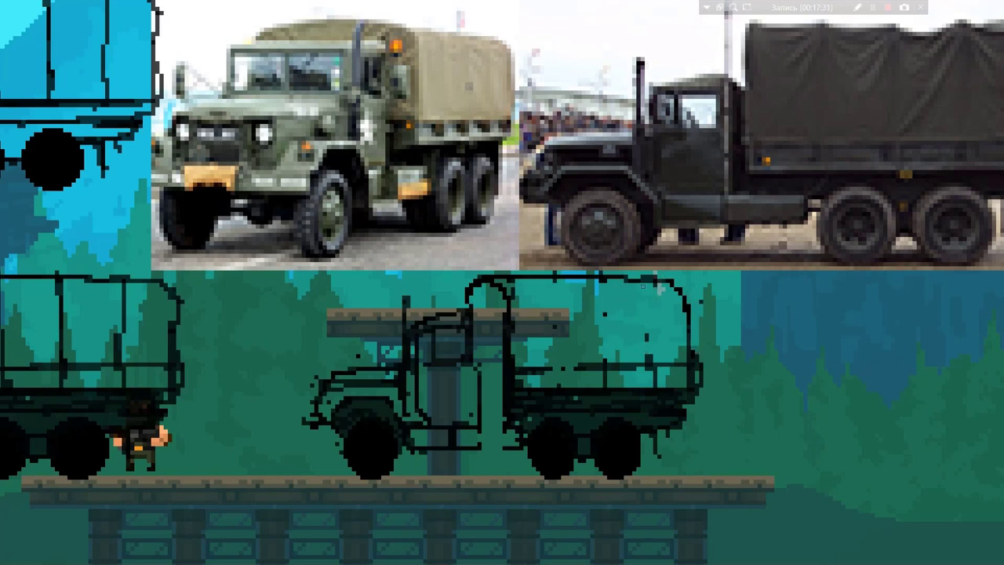
left_click_drag(617, 278, 646, 279)
Draw curved ribs across the canopy and shift one selected rib piece left.
mouse_move(596, 278)
left_mouse_down()
mouse_move(615, 323)
mouse_move(613, 357)
left_mouse_up()
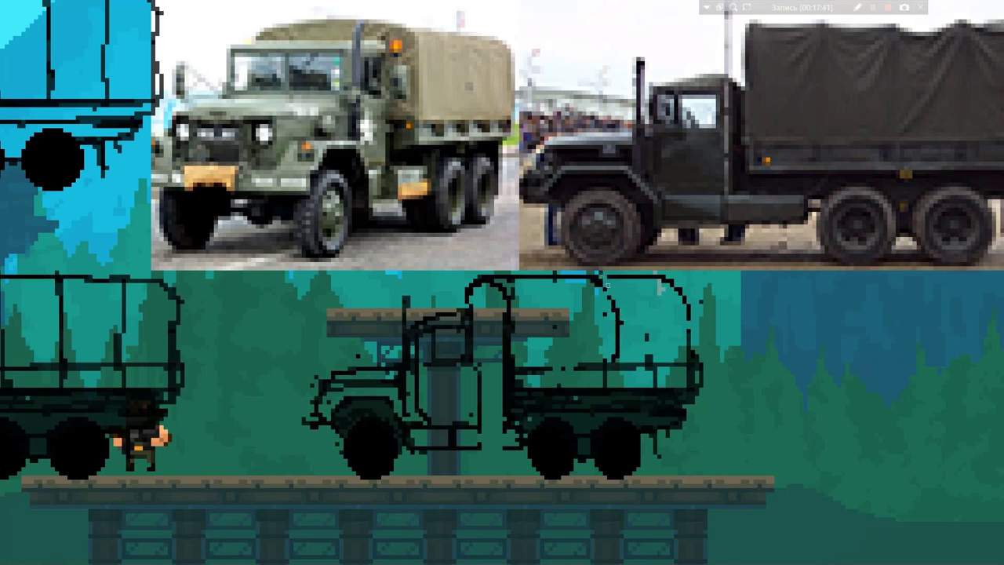
left_click_drag(594, 277, 615, 314)
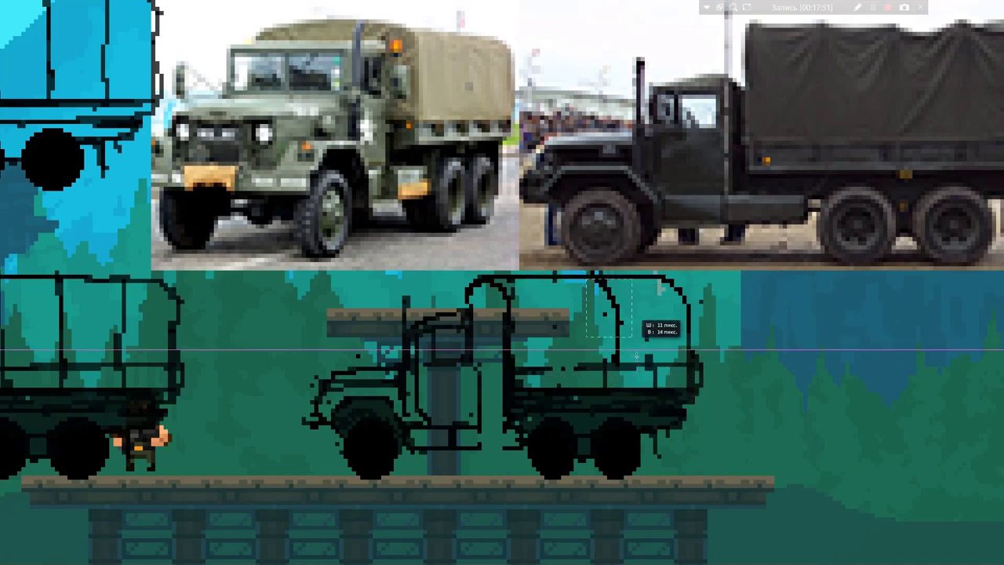
left_click_drag(596, 276, 611, 359)
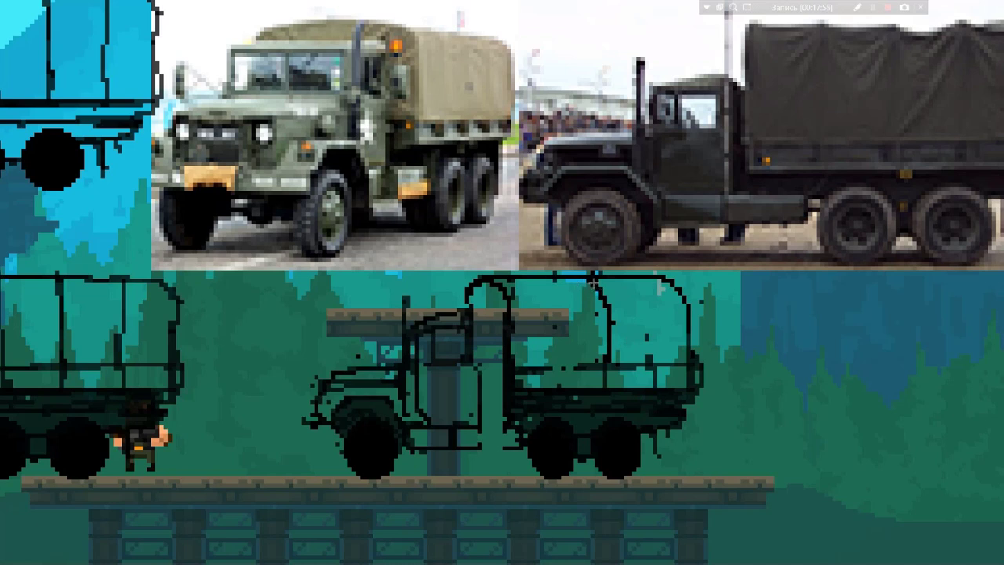
left_click_drag(579, 283, 623, 363)
mouse_move(585, 335)
left_mouse_down()
mouse_move(558, 326)
mouse_move(658, 335)
left_mouse_up()
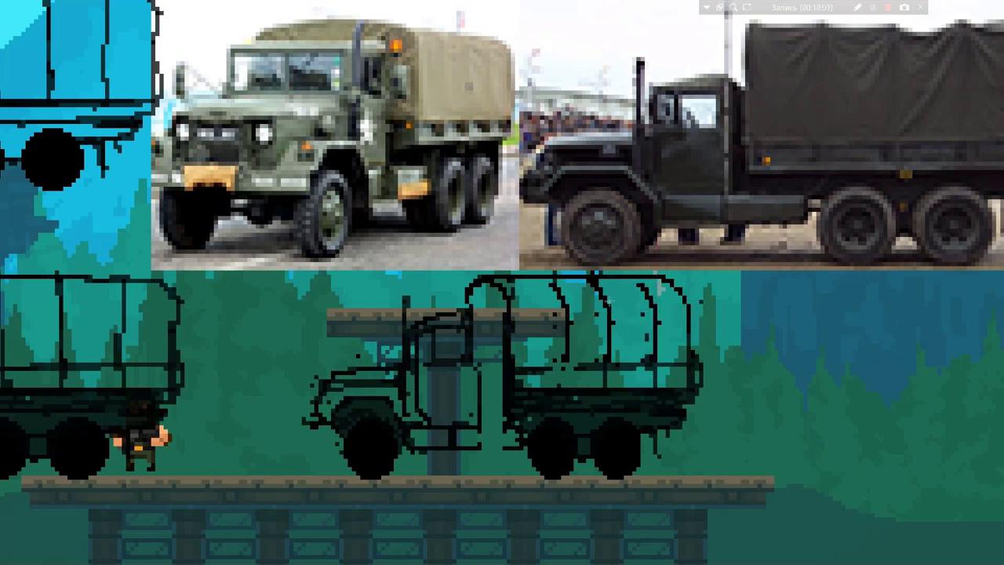
Commit the moved rib, then erase and redraw the tarp's bottom line.
key("ctrl+d")
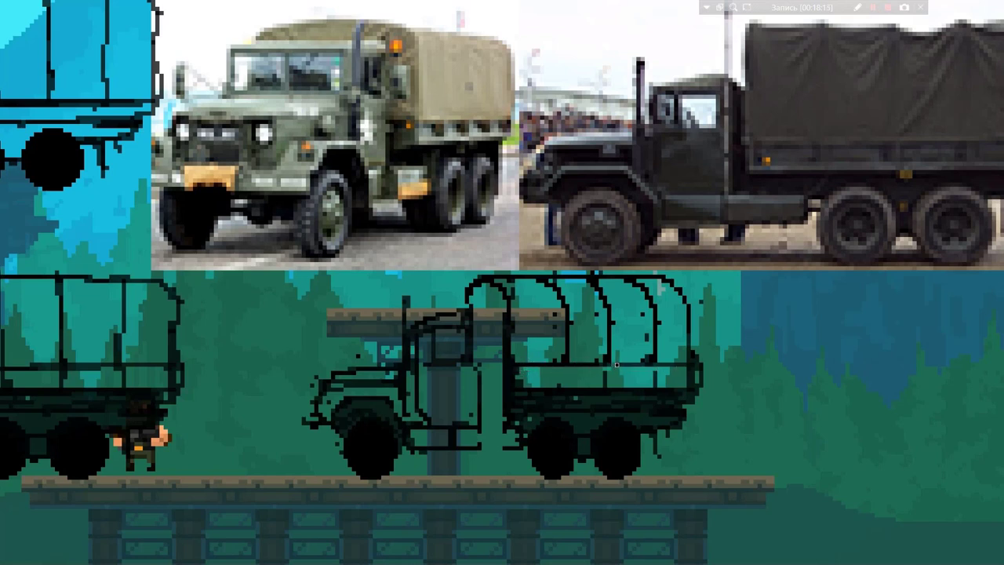
left_click_drag(617, 366, 671, 365)
left_click_drag(606, 367, 675, 369)
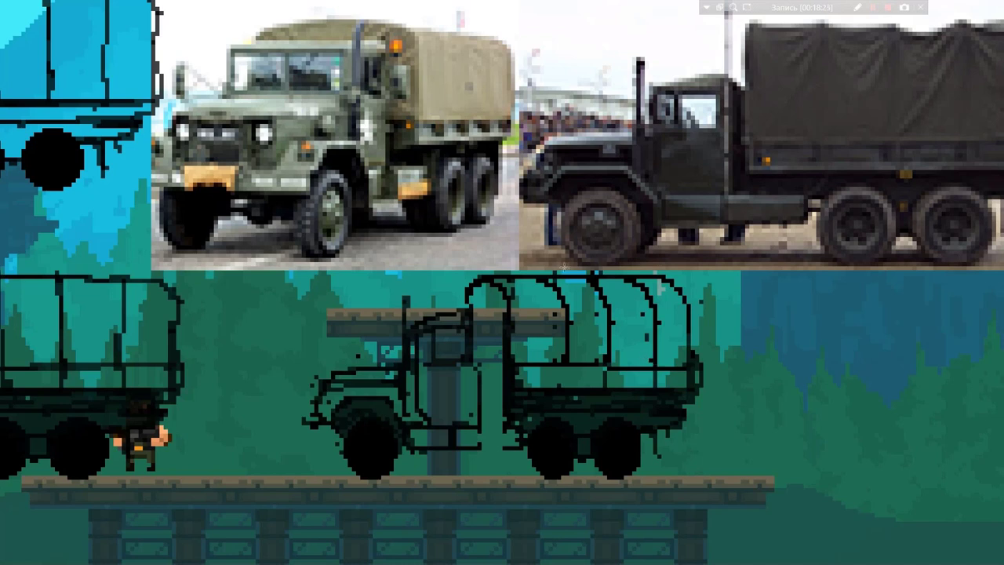
Select and reposition the canopy's pixels and top outline more neatly.
left_click_drag(582, 282, 660, 353)
mouse_move(596, 358)
left_mouse_down()
mouse_move(606, 350)
mouse_move(630, 367)
left_mouse_up()
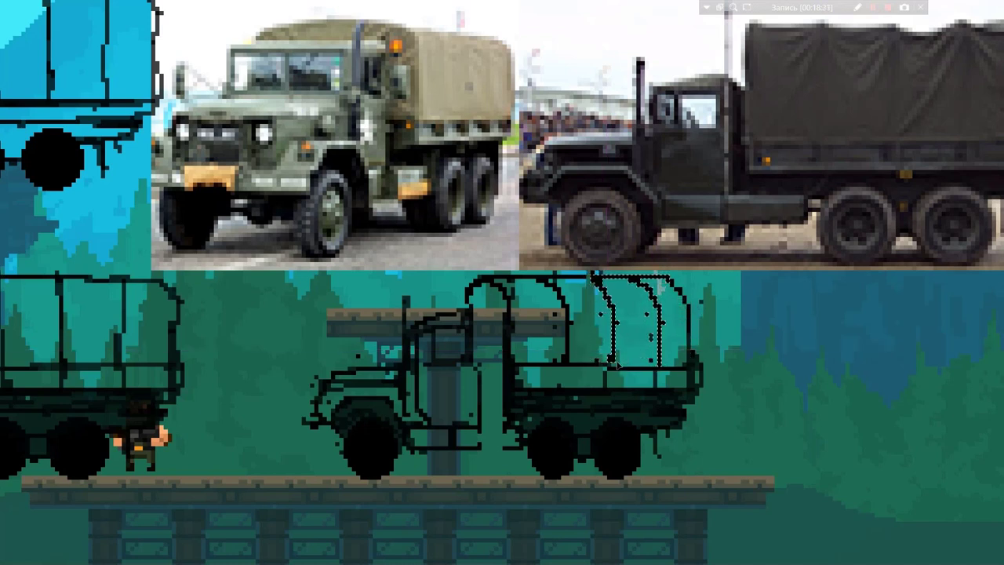
left_click(601, 262)
mouse_move(453, 262)
left_mouse_down()
mouse_move(771, 295)
mouse_move(695, 305)
left_mouse_up()
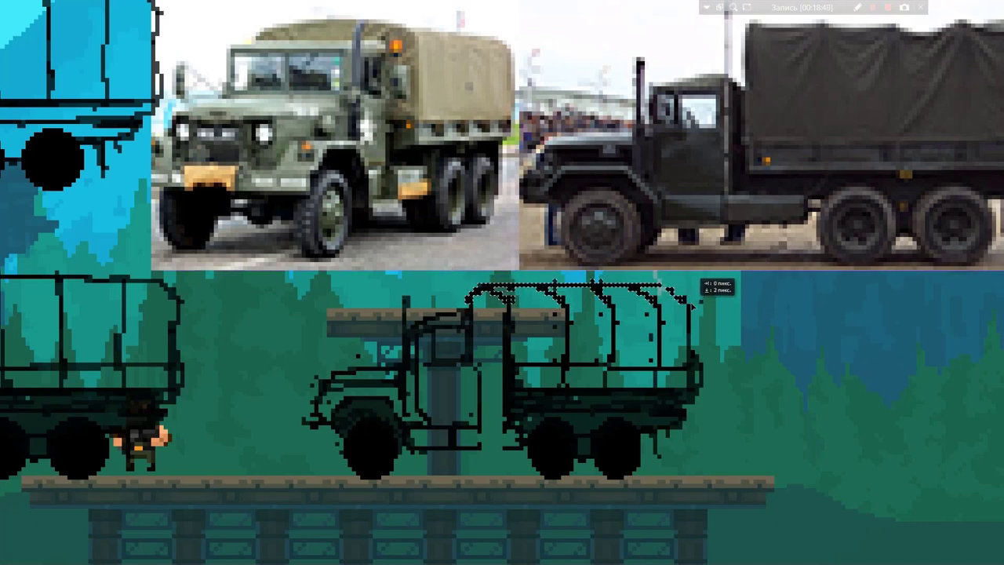
mouse_move(449, 271)
left_mouse_down()
mouse_move(750, 313)
mouse_move(702, 300)
left_mouse_up()
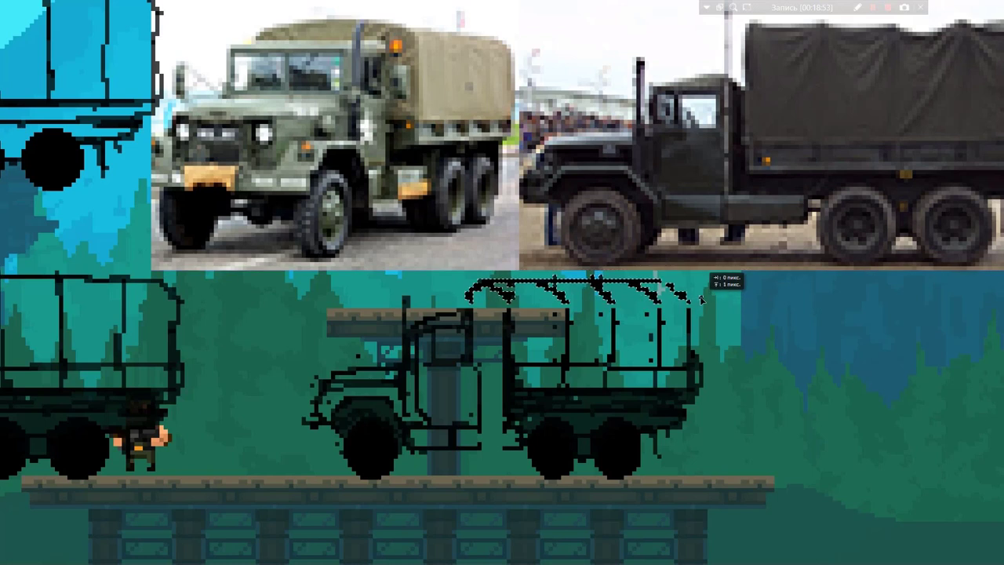
key("ctrl+d")
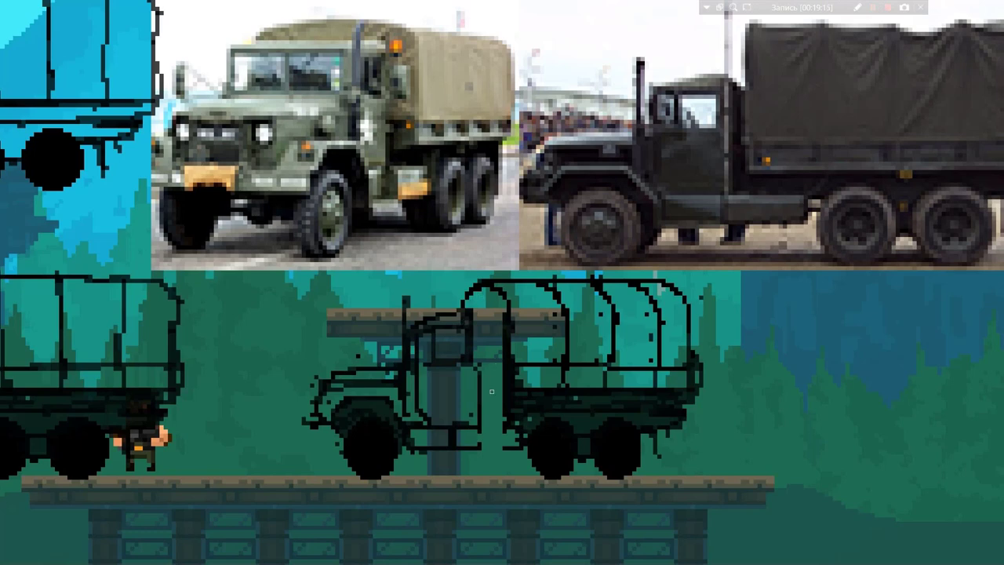
Outline a selection around the lower truck and bring the trucks back into view.
scroll(491, 391, "down", 2)
left_click_drag(643, 290, 376, 314)
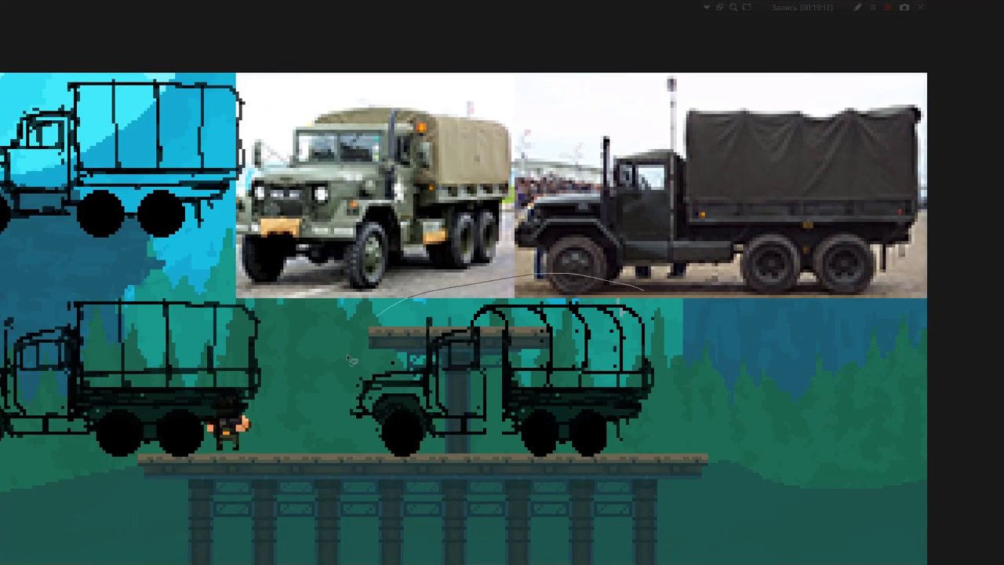
left_click_drag(352, 360, 659, 310)
mouse_move(577, 407)
left_mouse_down()
mouse_move(640, 293)
mouse_move(248, 445)
left_mouse_up()
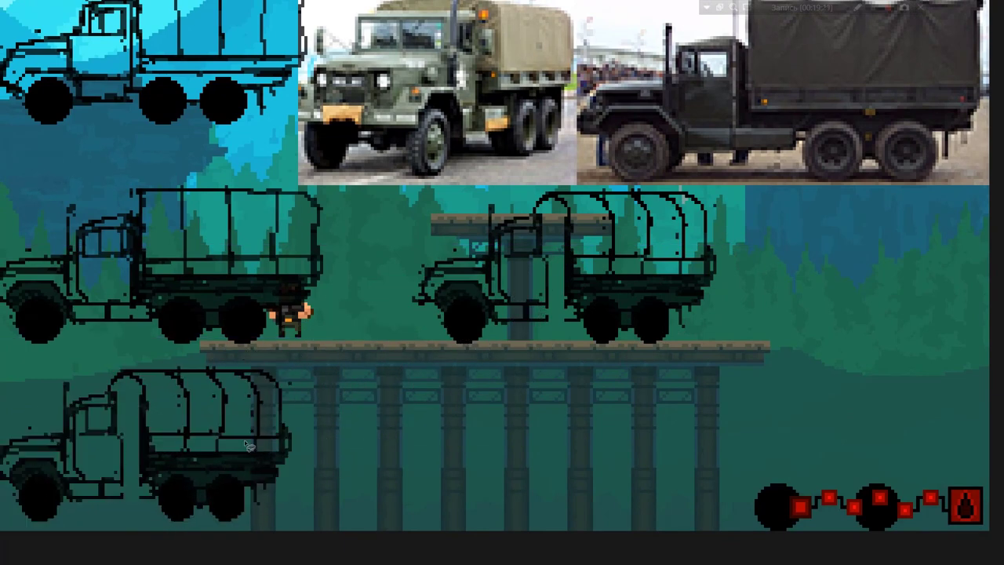
scroll(653, 333, "up", 2)
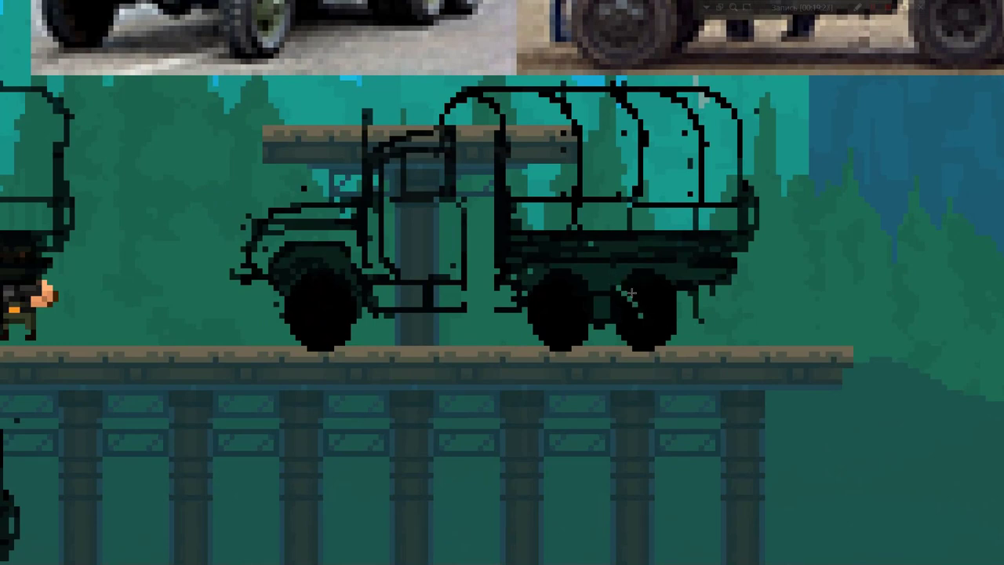
Erase the curved bracket at the rear end of the bridge truck's cargo bed.
left_click_drag(611, 269, 675, 350)
key("ctrl+d")
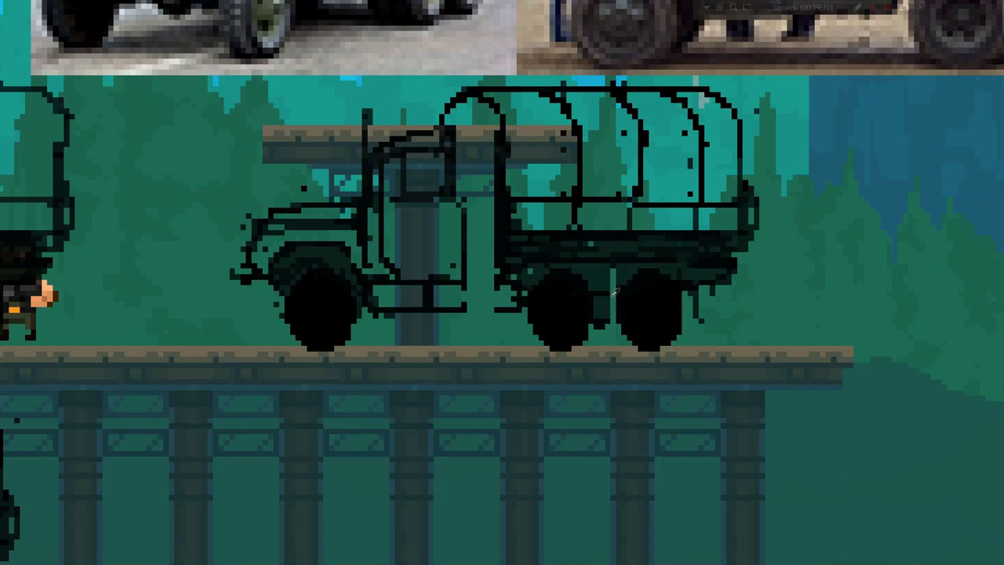
left_click(607, 287)
left_click(603, 289)
left_click_drag(746, 189, 750, 252)
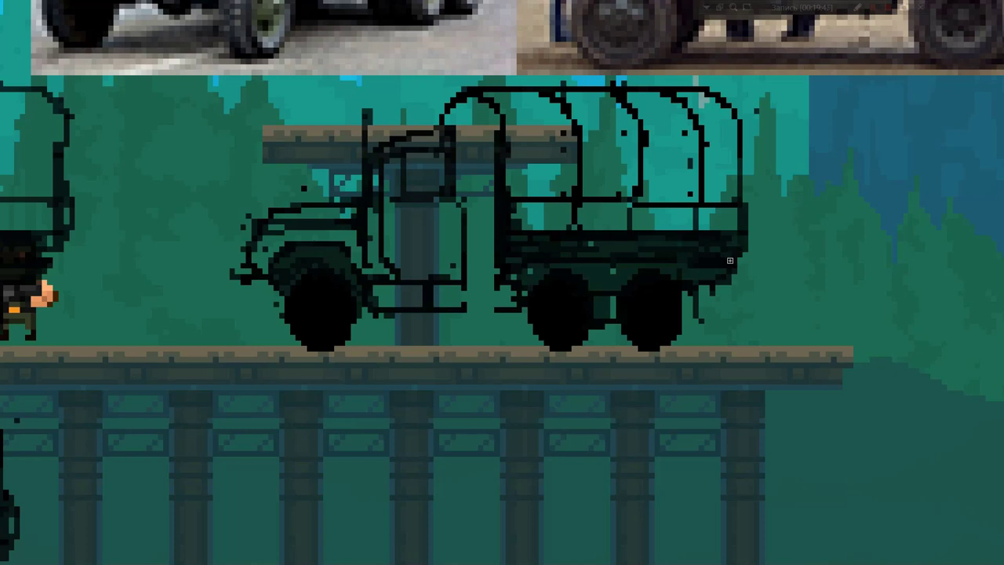
left_click_drag(658, 346, 706, 392)
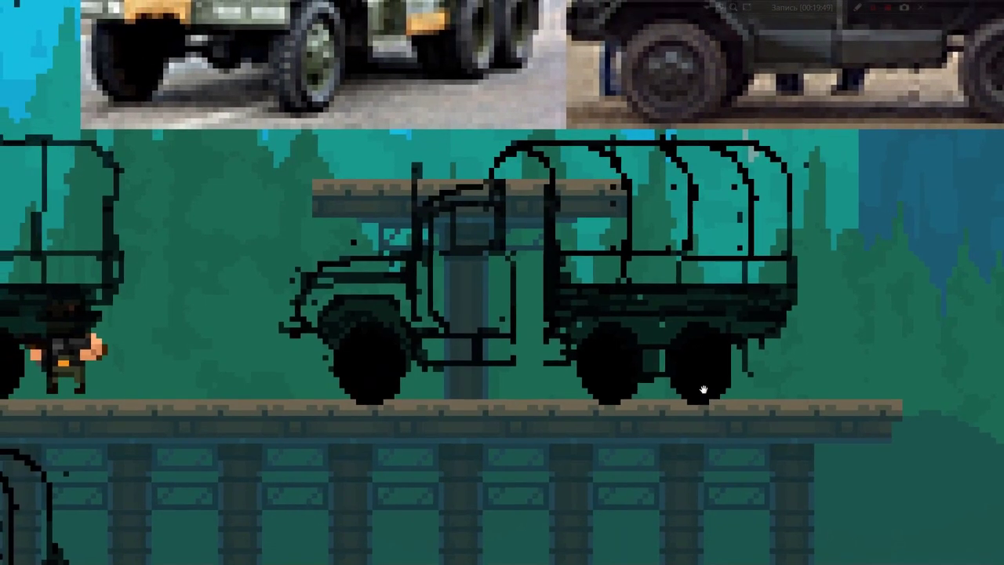
Shift the cab front outline about 10 px left and erase the stray line above the cab.
scroll(592, 291, "down", 1)
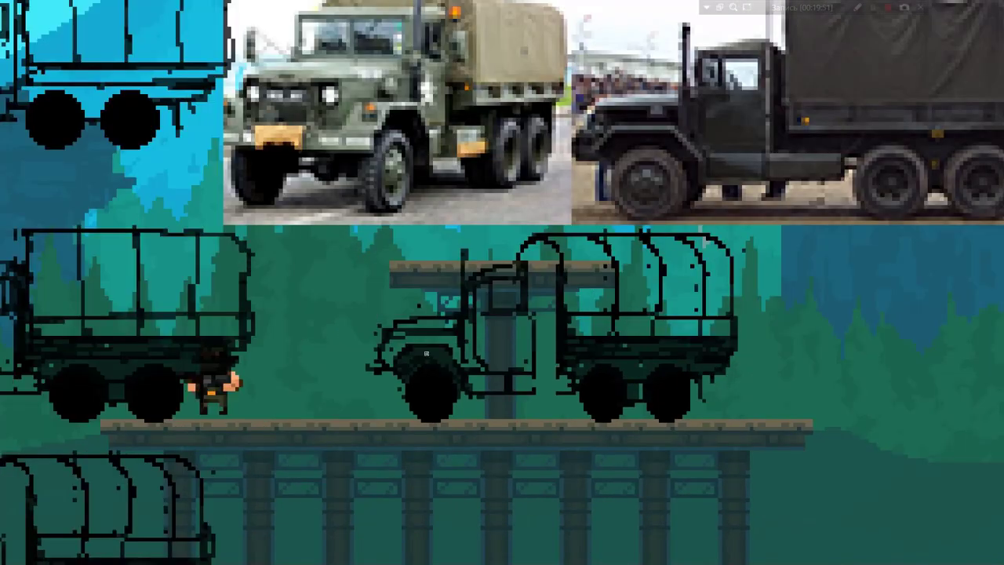
mouse_move(437, 296)
left_mouse_down()
mouse_move(406, 383)
mouse_move(463, 299)
mouse_move(451, 288)
left_mouse_up()
mouse_move(340, 388)
left_mouse_down()
mouse_move(390, 378)
mouse_move(345, 369)
left_mouse_up()
left_click_drag(375, 313, 380, 306)
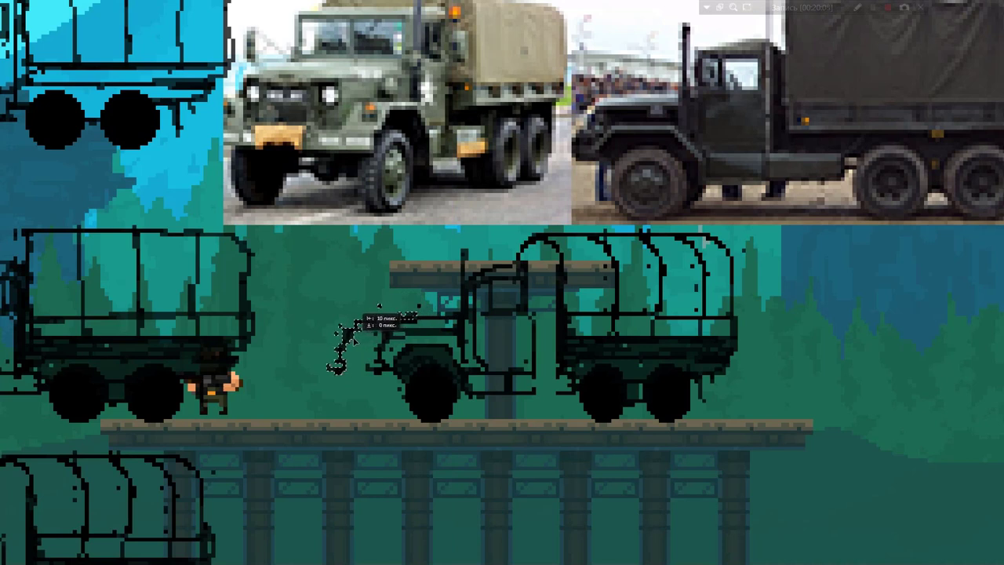
left_click_drag(353, 340, 393, 353)
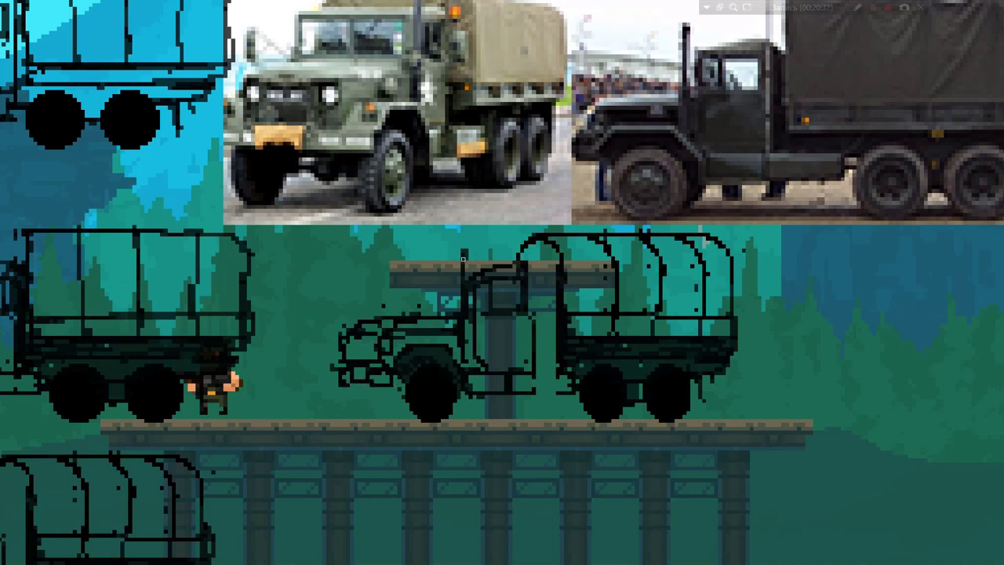
left_click_drag(463, 259, 469, 317)
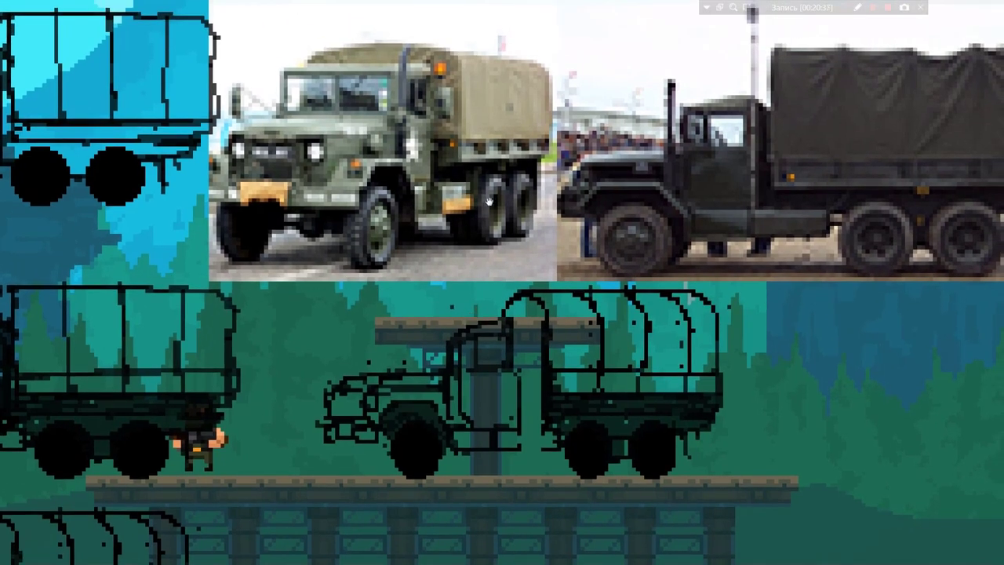
left_click_drag(489, 201, 469, 259)
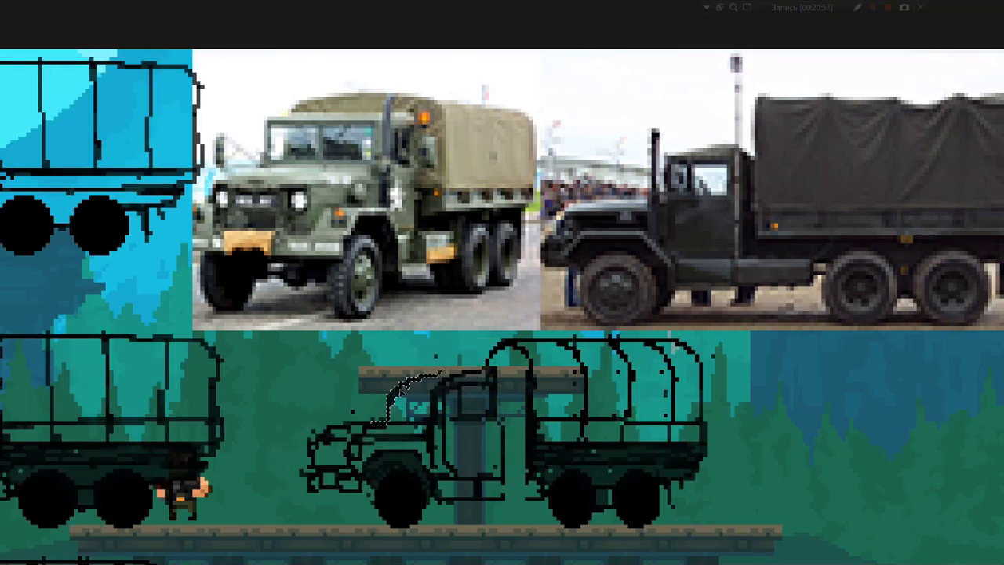
Redraw a blunter front grille and bumper, and fill in the wheels' dark edges.
left_click_drag(275, 405, 373, 497)
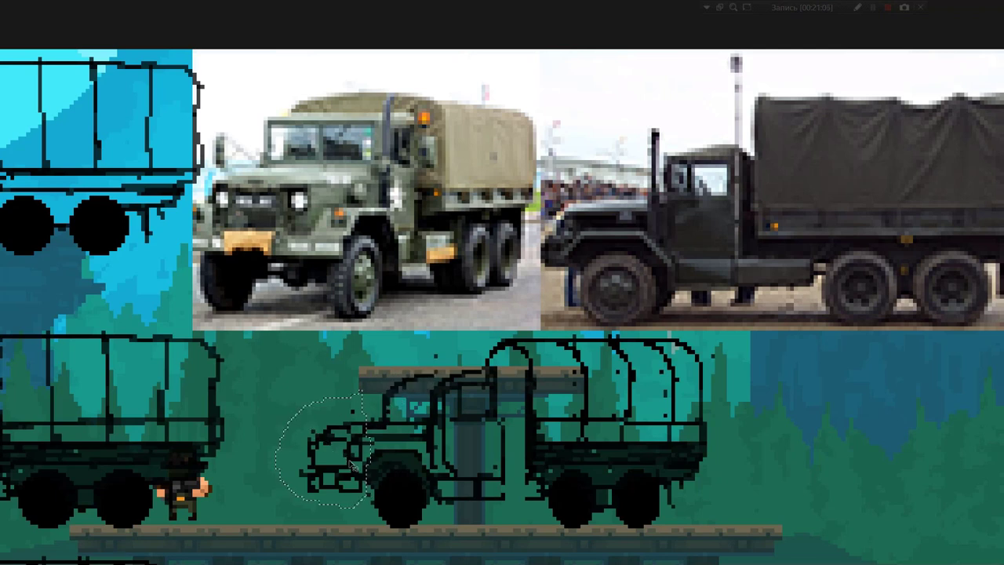
left_click_drag(313, 439, 368, 491)
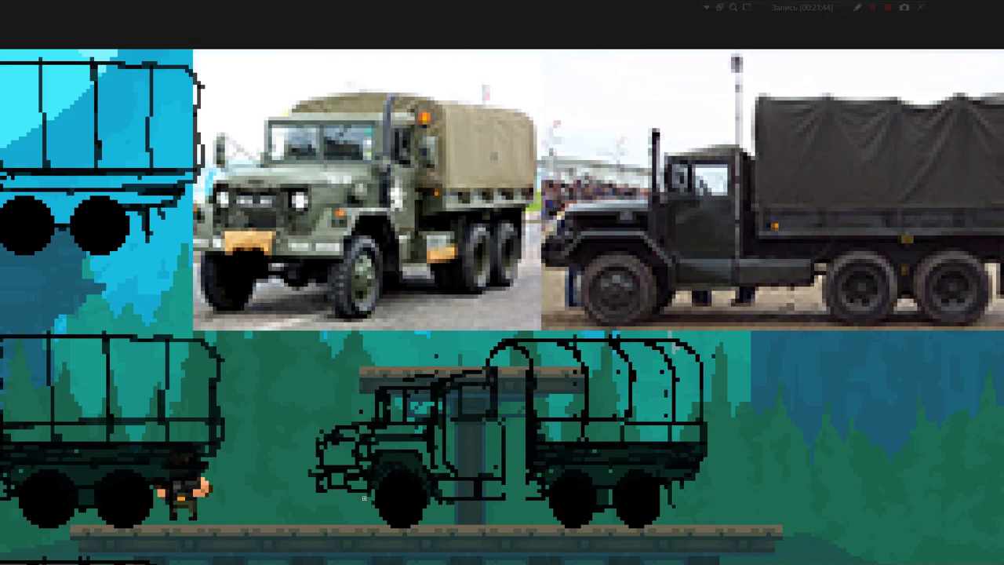
mouse_move(364, 498)
left_mouse_down()
mouse_move(395, 524)
mouse_move(425, 496)
mouse_move(563, 512)
mouse_move(610, 505)
mouse_move(554, 502)
left_mouse_up()
left_click_drag(379, 478, 397, 523)
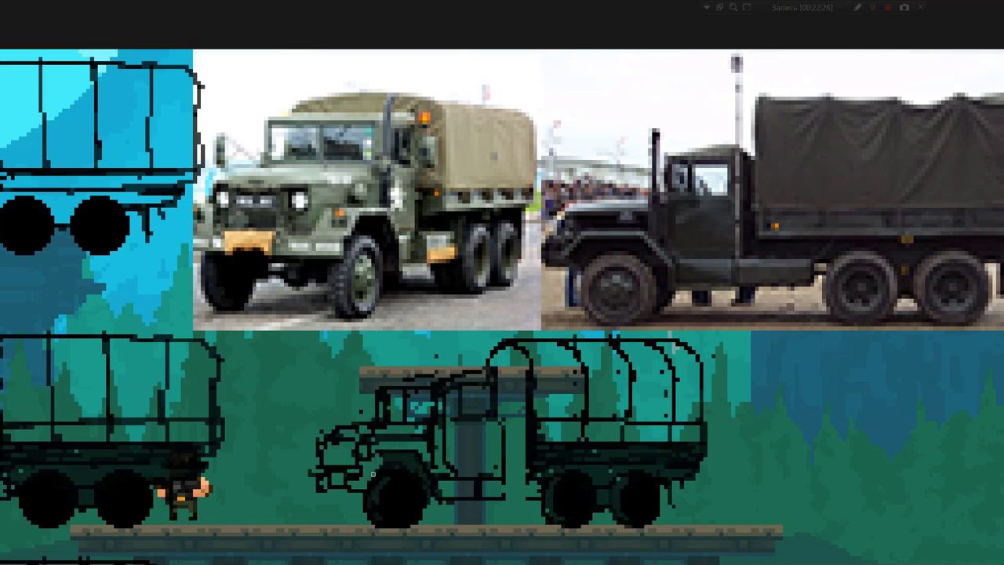
mouse_move(388, 466)
left_mouse_down()
mouse_move(412, 455)
mouse_move(363, 486)
mouse_move(420, 469)
left_mouse_up()
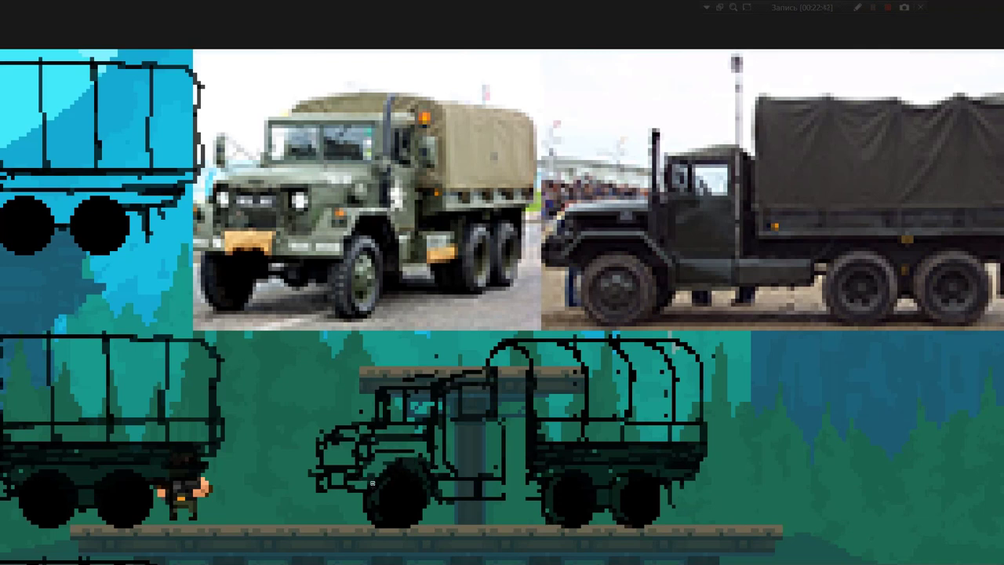
Tidy the cab outline by darkening its bottom edge and roof line.
left_click_drag(512, 492, 498, 494)
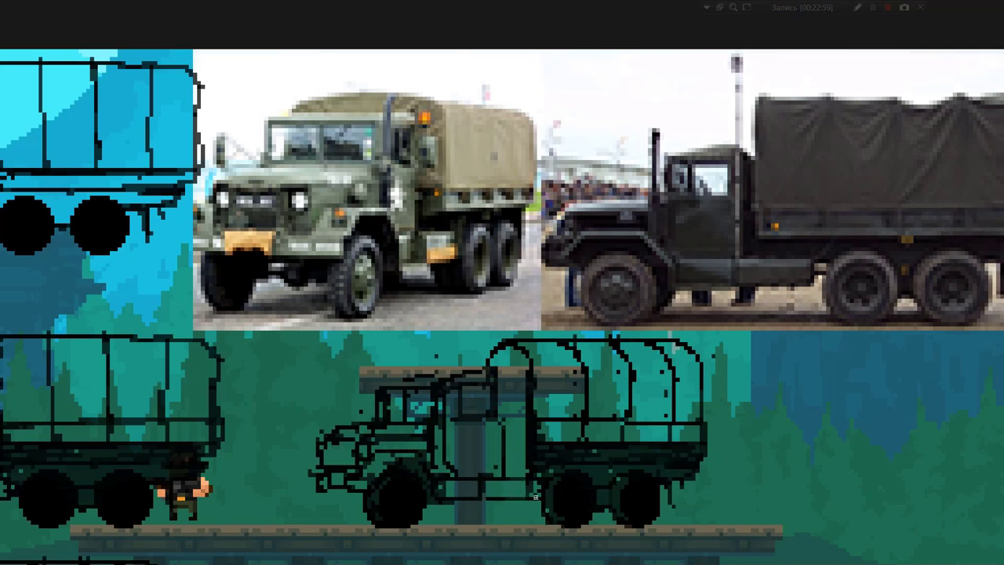
left_click(490, 489)
left_click(445, 489)
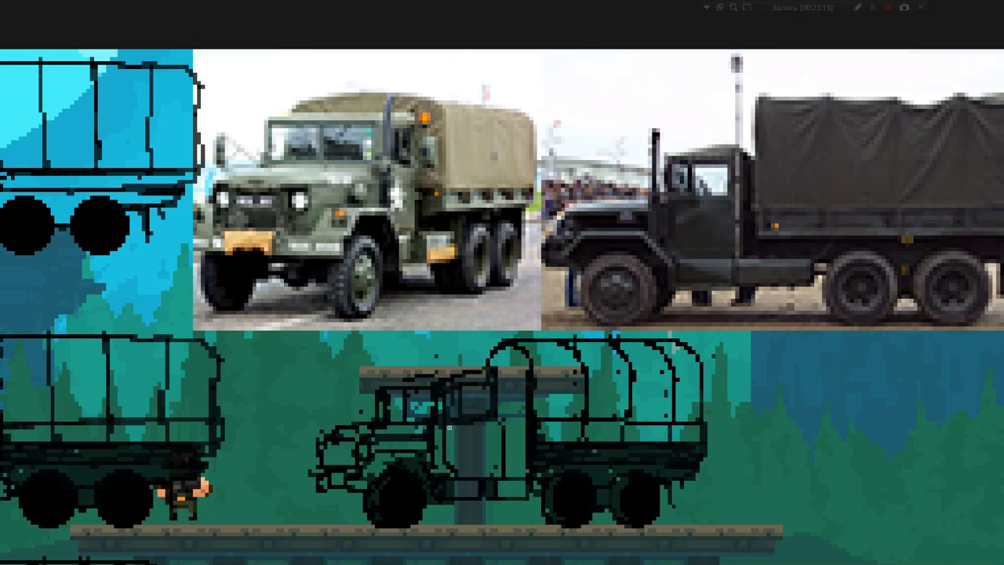
left_click_drag(385, 381, 412, 375)
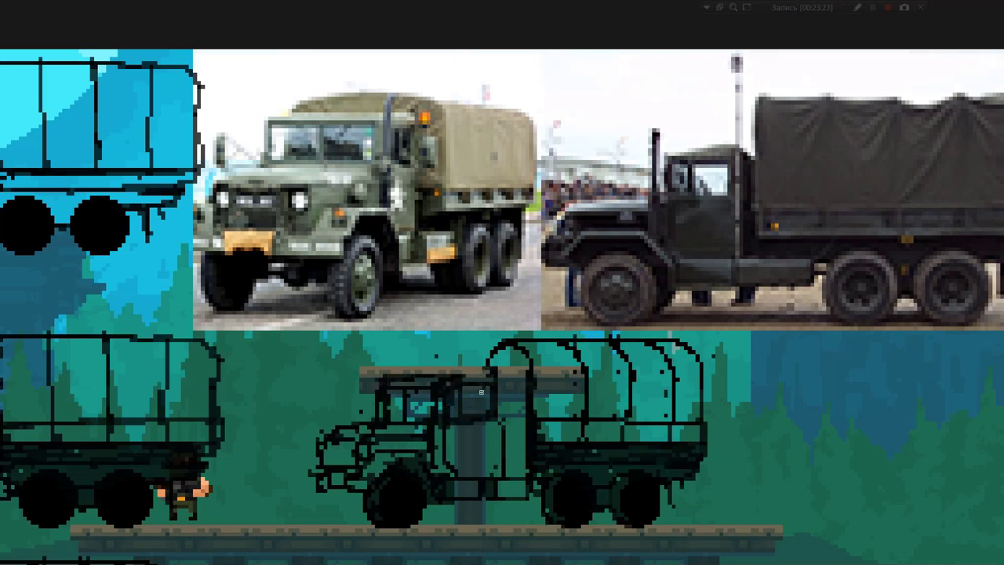
mouse_move(305, 459)
left_mouse_down()
mouse_move(321, 458)
mouse_move(306, 481)
mouse_move(316, 475)
left_mouse_up()
key("ctrl+z")
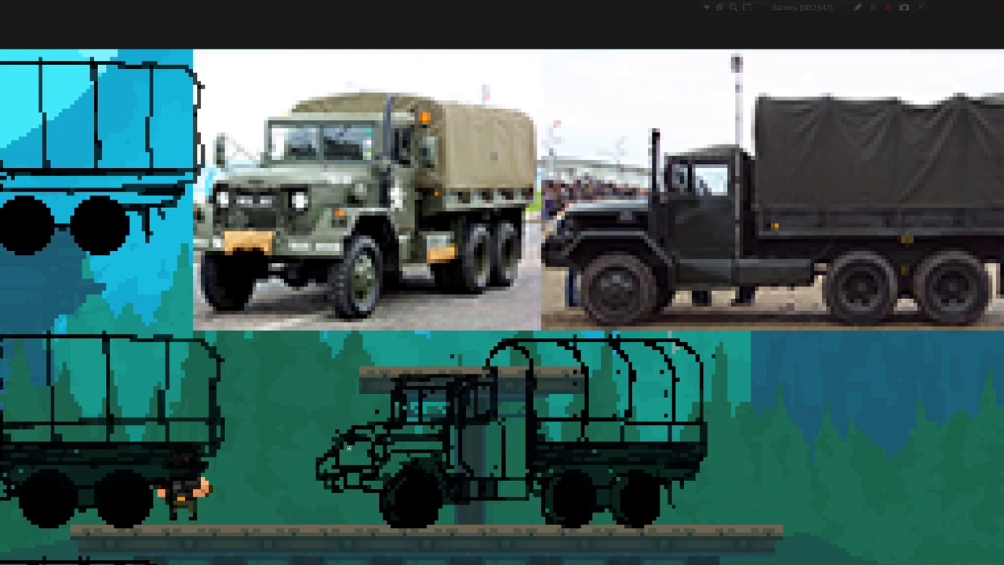
Fill the hood with a darker green using the Paint Bucket.
left_click(363, 462)
left_click(345, 448)
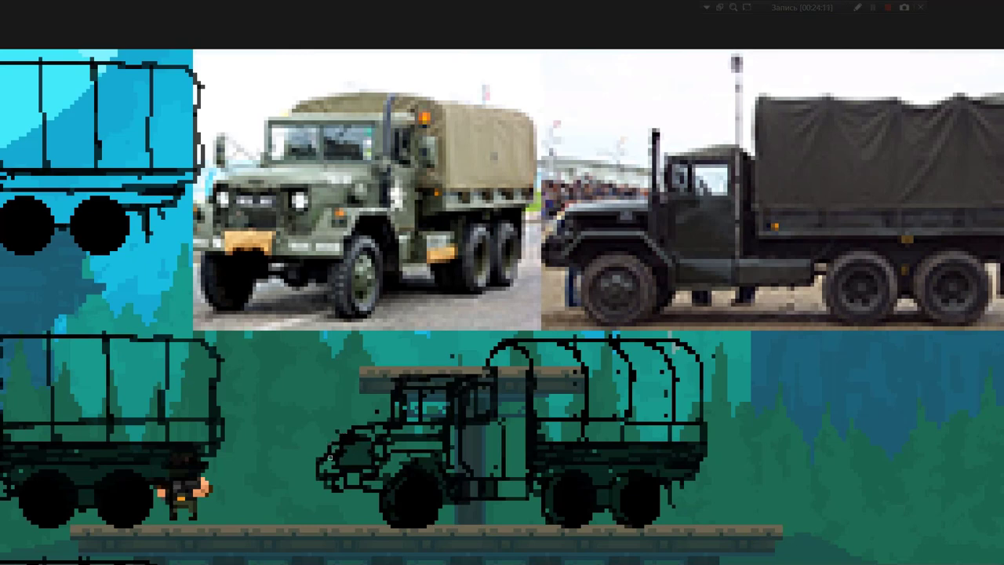
scroll(389, 466, "down", 1)
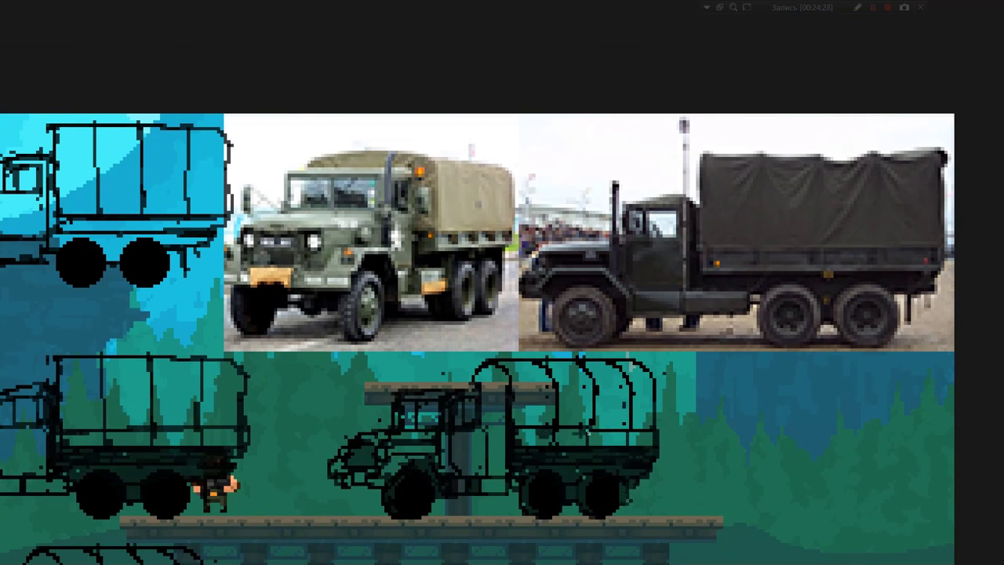
Paint a dark vertical exhaust pipe behind the cab, duplicate the front wheel along the chassis, and zoom out.
left_click_drag(482, 369, 492, 475)
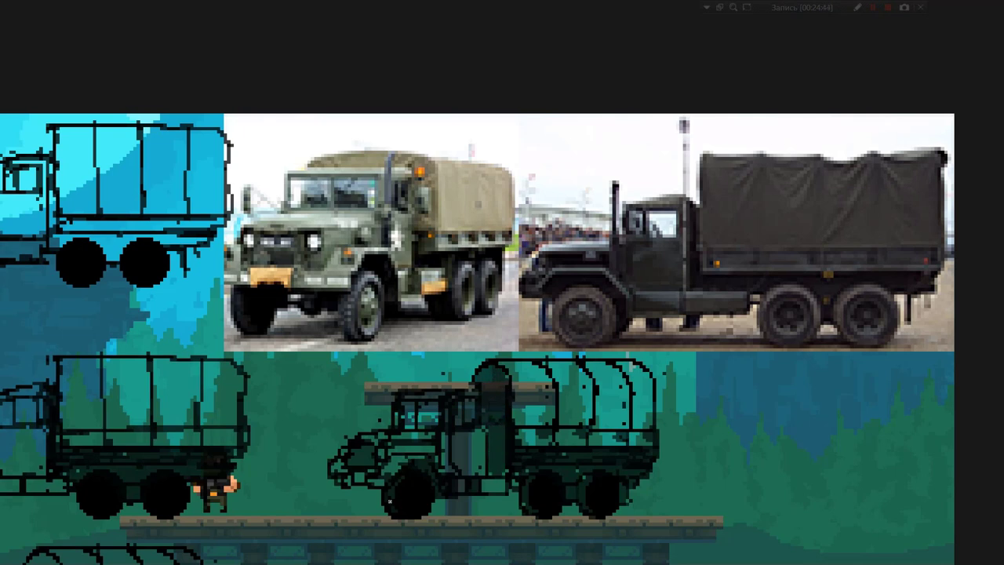
mouse_move(413, 484)
left_mouse_down()
mouse_move(444, 518)
mouse_move(416, 487)
mouse_move(355, 502)
left_mouse_up()
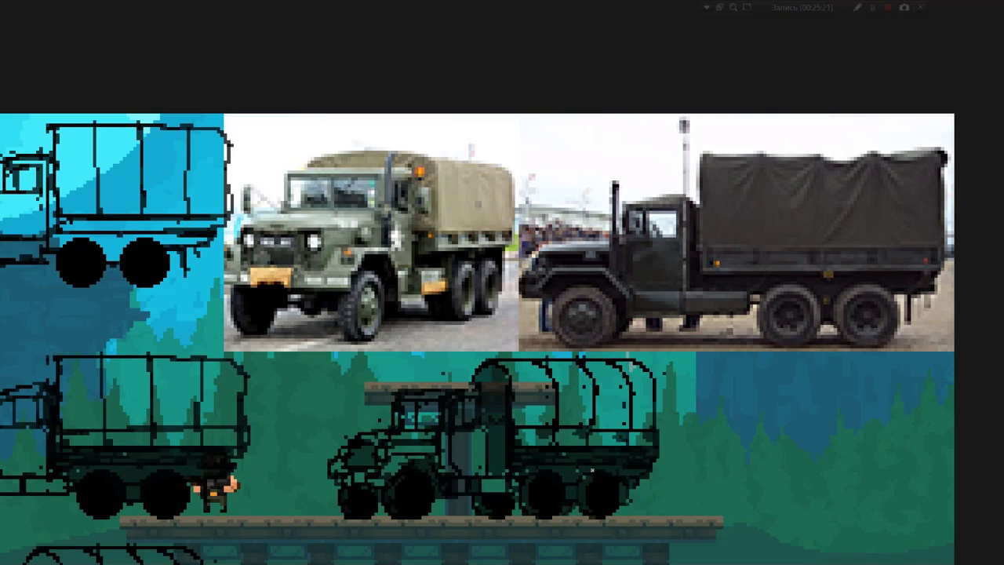
left_click(540, 483, "alt")
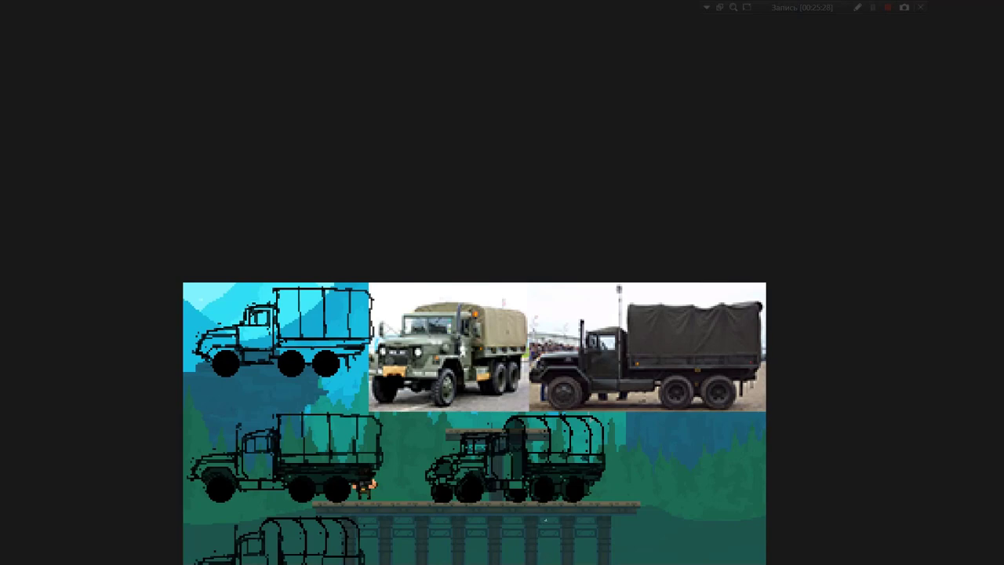
Move the dome top about 10 px right, redraw it wider and rounder, and add body shading.
left_click(542, 491)
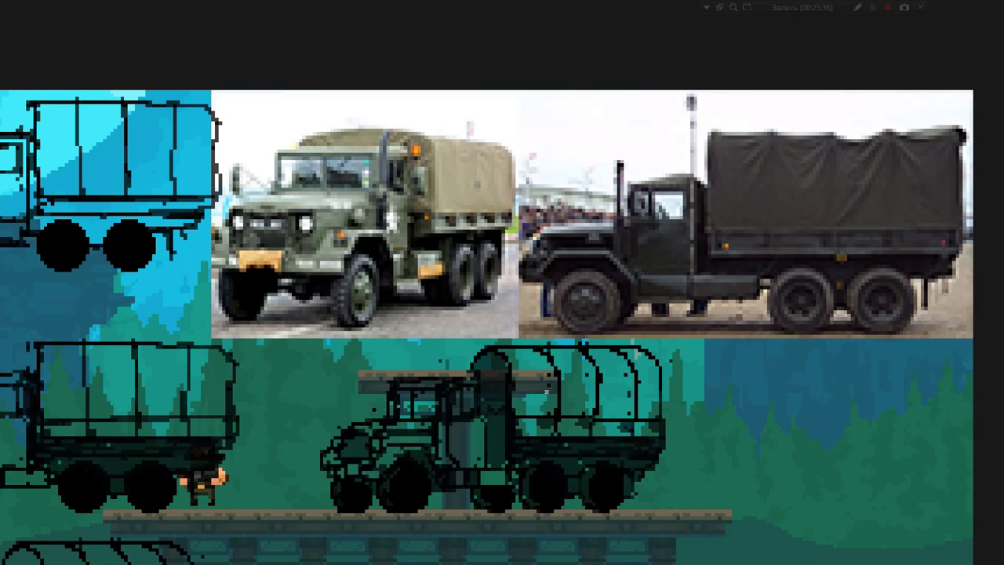
left_click(498, 386)
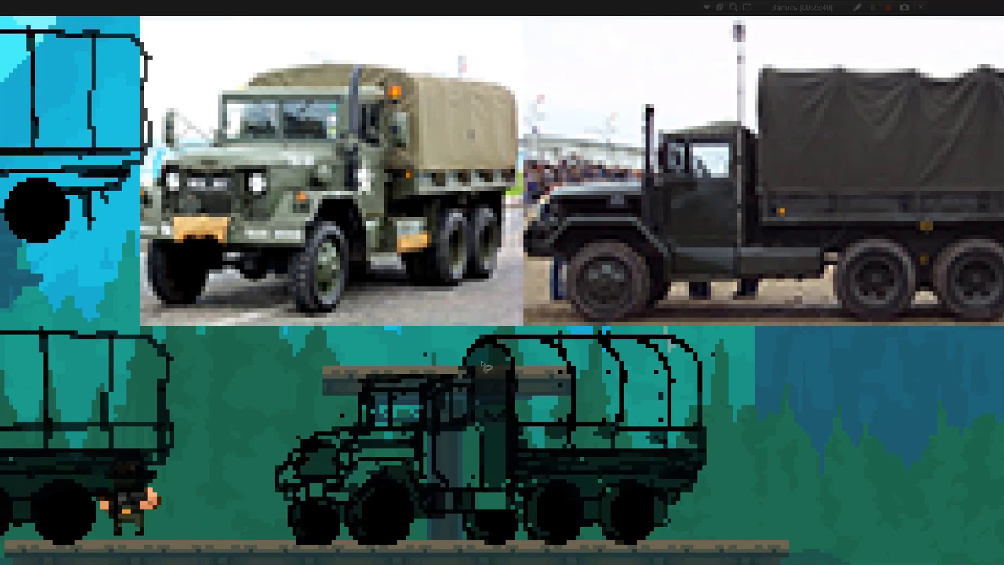
mouse_move(451, 341)
left_mouse_down()
mouse_move(494, 365)
mouse_move(488, 374)
mouse_move(418, 355)
left_mouse_up()
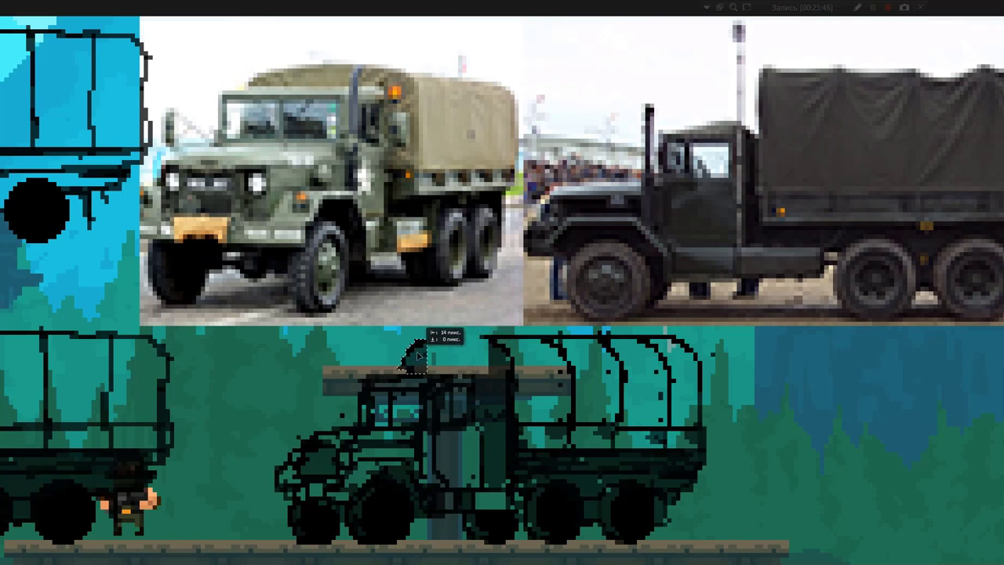
left_click_drag(418, 354, 492, 342)
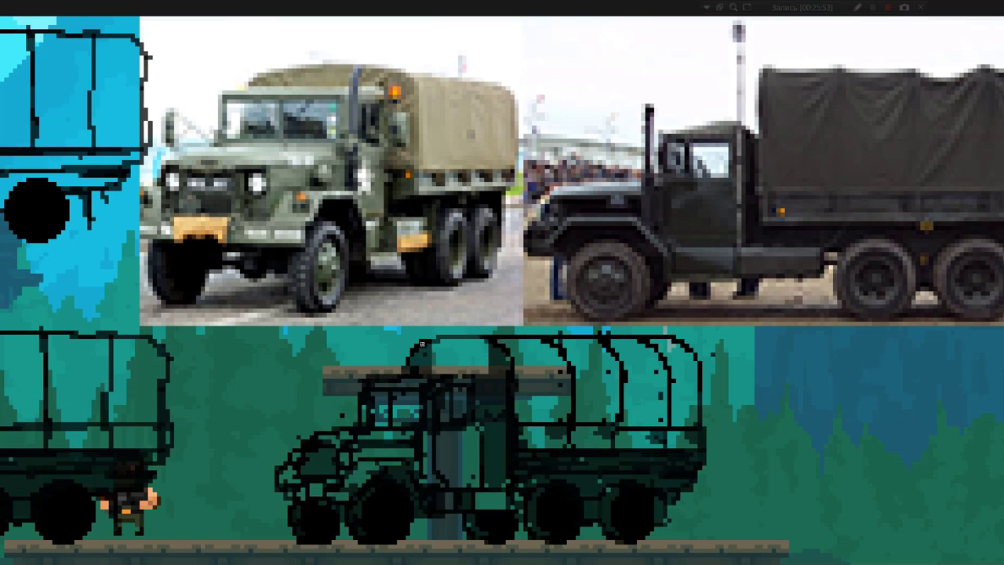
mouse_move(431, 339)
left_mouse_down()
mouse_move(482, 339)
mouse_move(439, 349)
mouse_move(487, 372)
mouse_move(484, 392)
left_mouse_up()
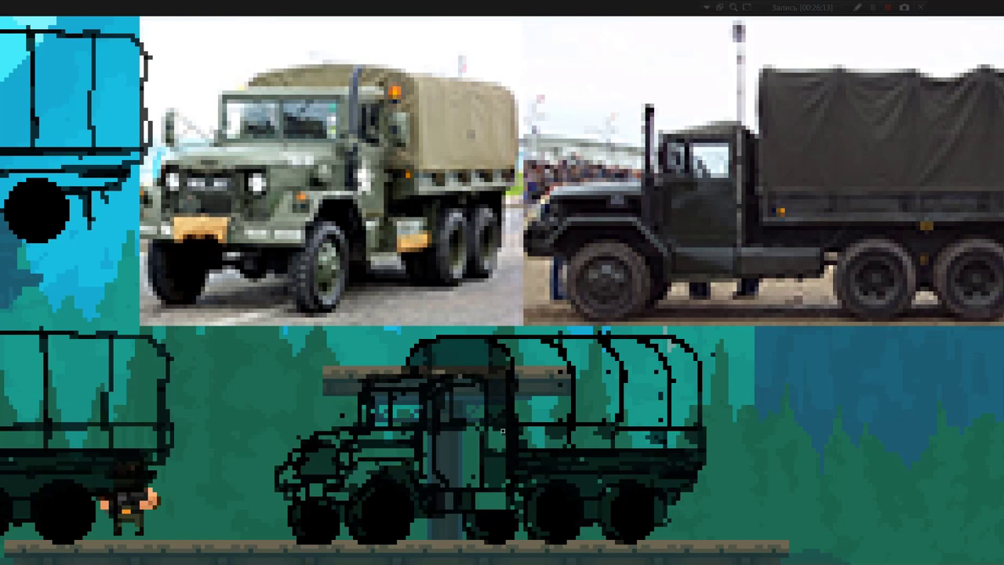
left_click_drag(507, 428, 508, 437)
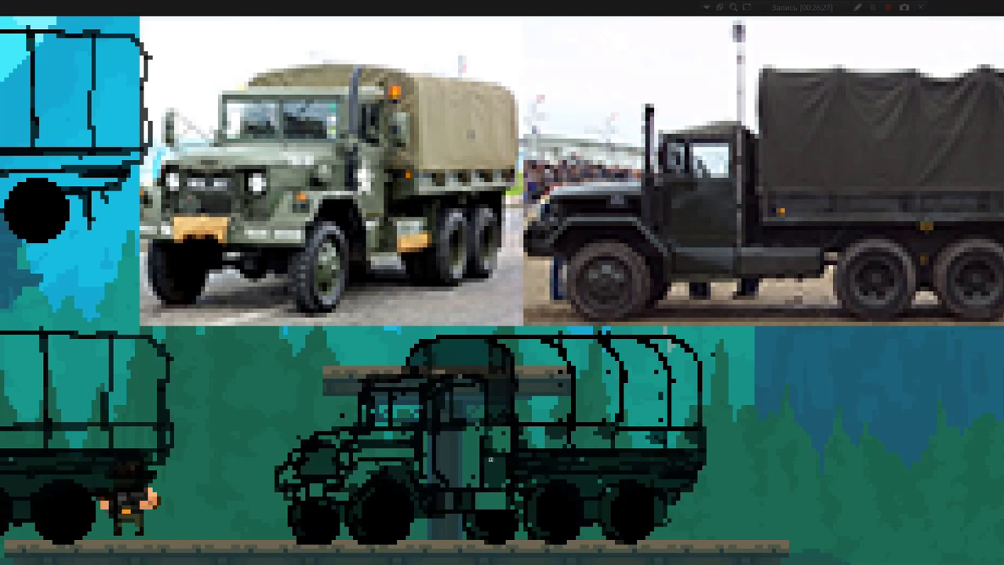
mouse_move(488, 467)
left_mouse_down()
mouse_move(509, 475)
mouse_move(494, 484)
left_mouse_up()
Move the whole truck drawing about 79 px right, beyond the bridge's end.
scroll(483, 464, "down", 3)
scroll(483, 464, "up", 3)
left_click_drag(225, 289, 784, 534)
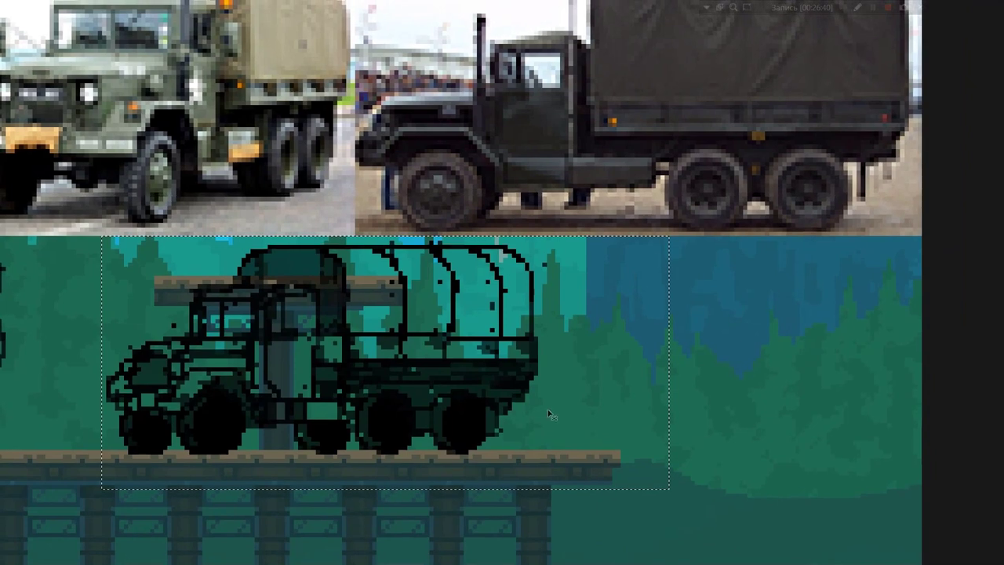
left_click_drag(408, 383, 745, 387)
key("ctrl+d")
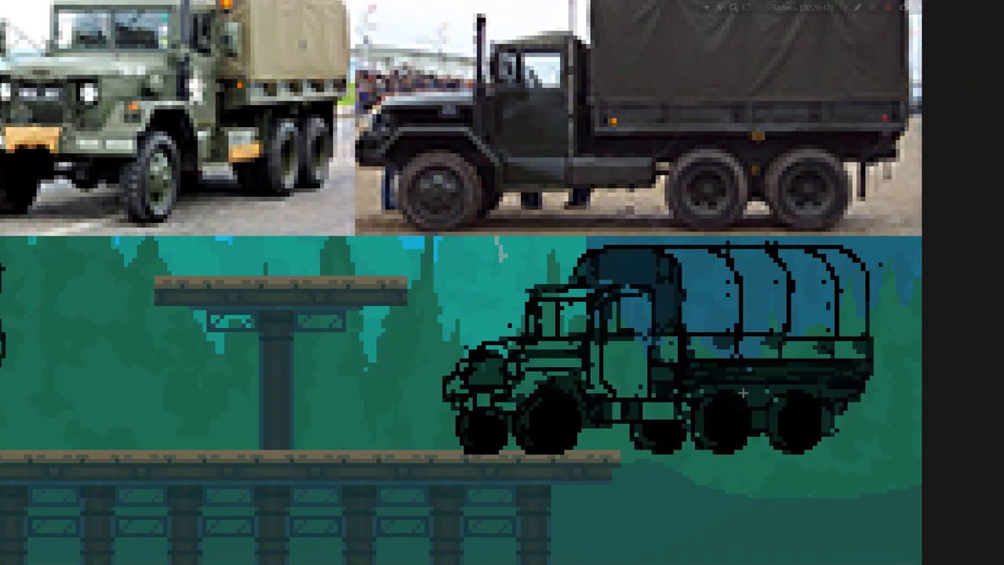